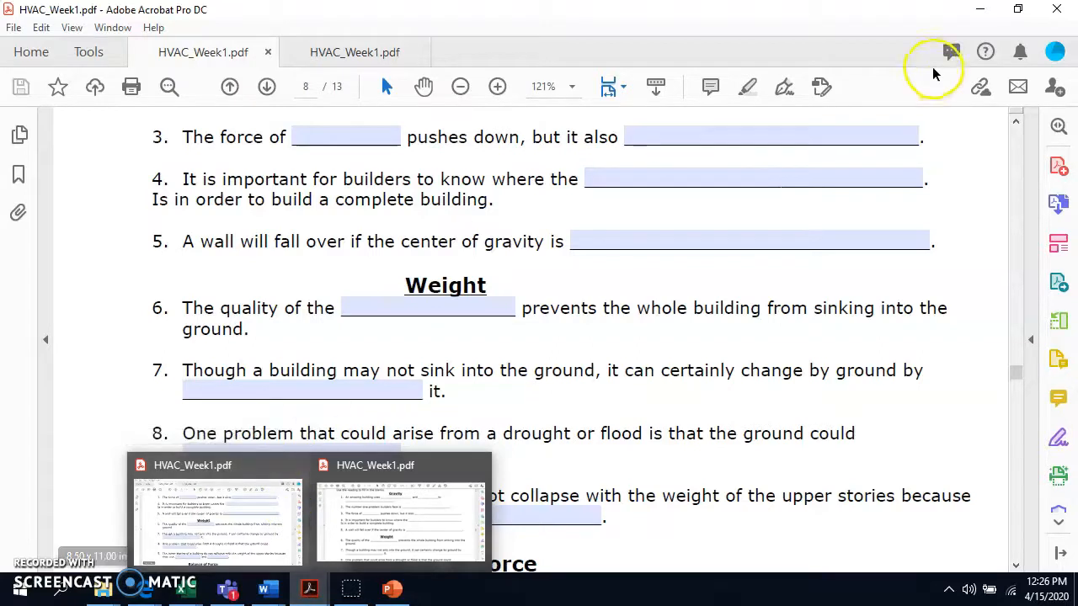
- Search the available tools for "prepare" to locate the Prepare Form tool
{"action": "left_click", "coordinate": [26, 64]}
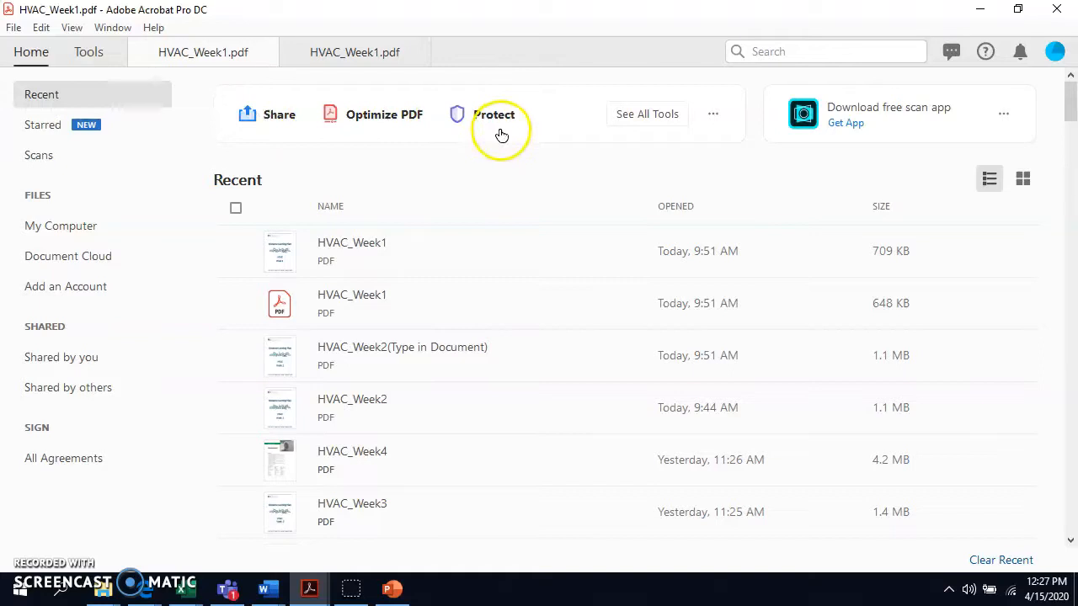
{"action": "left_click", "coordinate": [86, 53]}
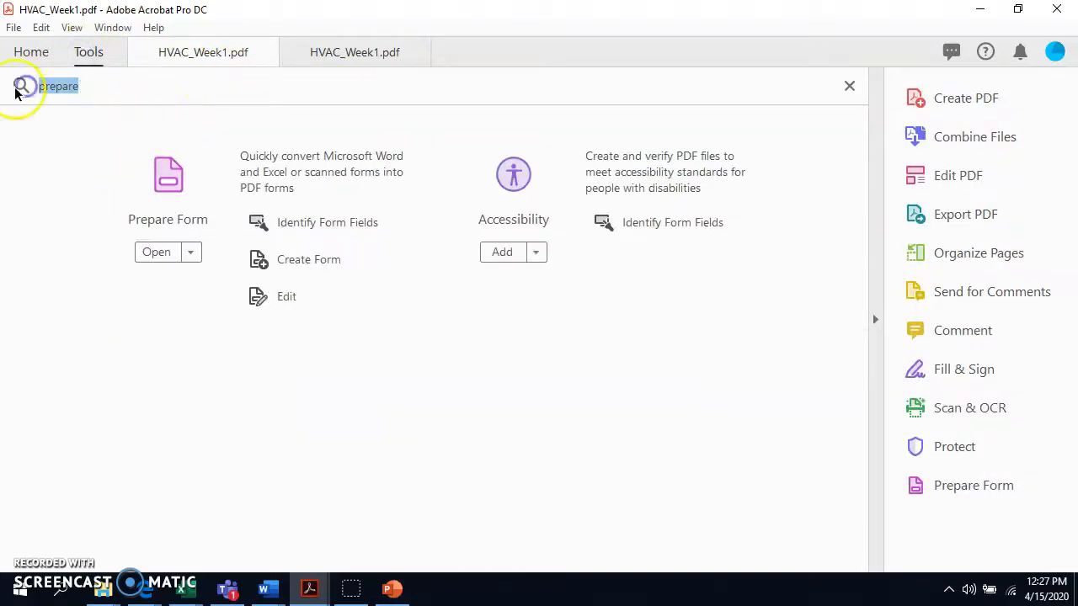
{"action": "key", "text": "BackSpace"}
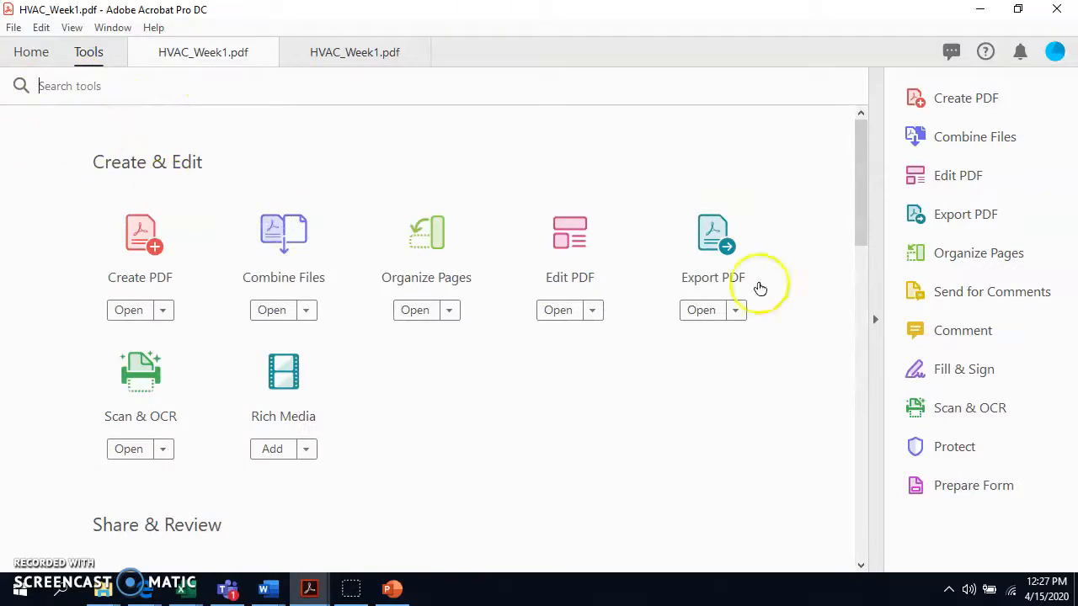
{"action": "left_click", "coordinate": [90, 87]}
{"action": "type", "text": "prepare"}
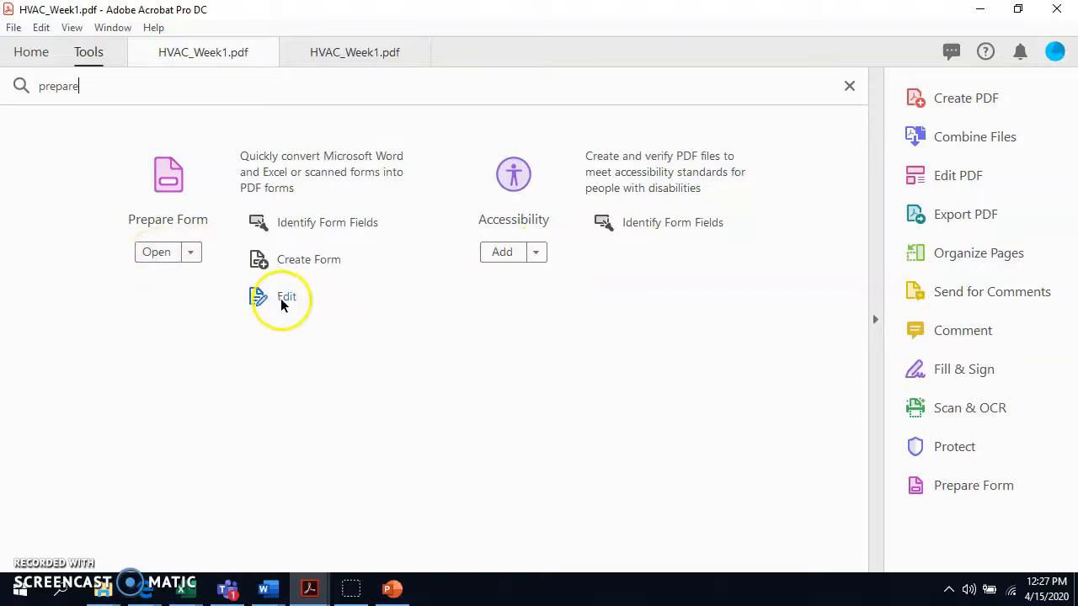
- Compare the fillable and plain versions of HVAC_Week1.pdf, examining the answer areas from page 8 through page 10
{"action": "left_click", "coordinate": [182, 64]}
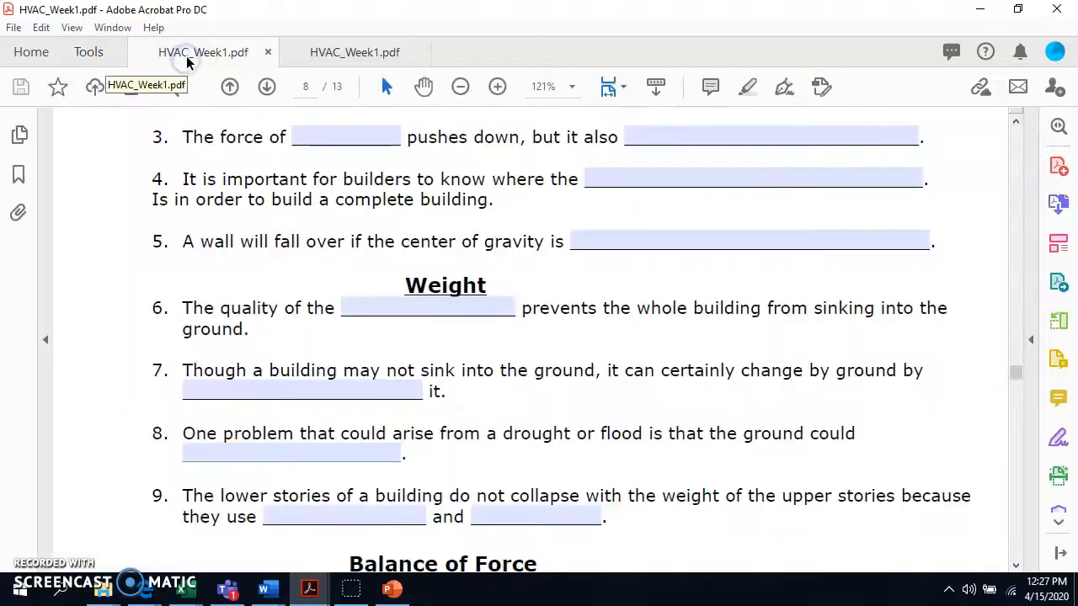
{"action": "left_click", "coordinate": [310, 59]}
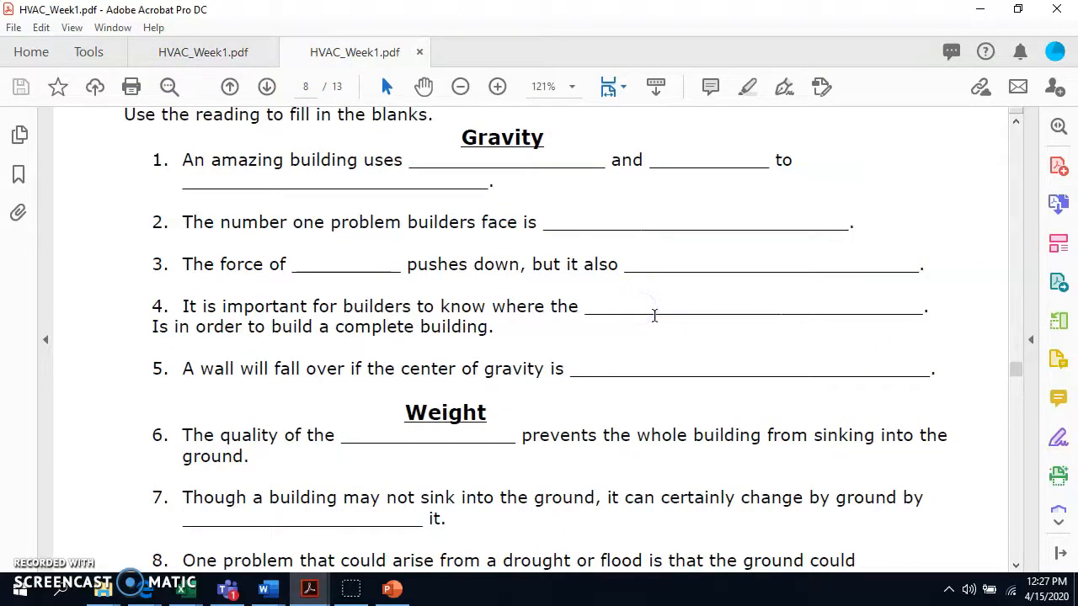
{"action": "scroll", "coordinate": [481, 312], "scroll_direction": "down", "scroll_amount": 1}
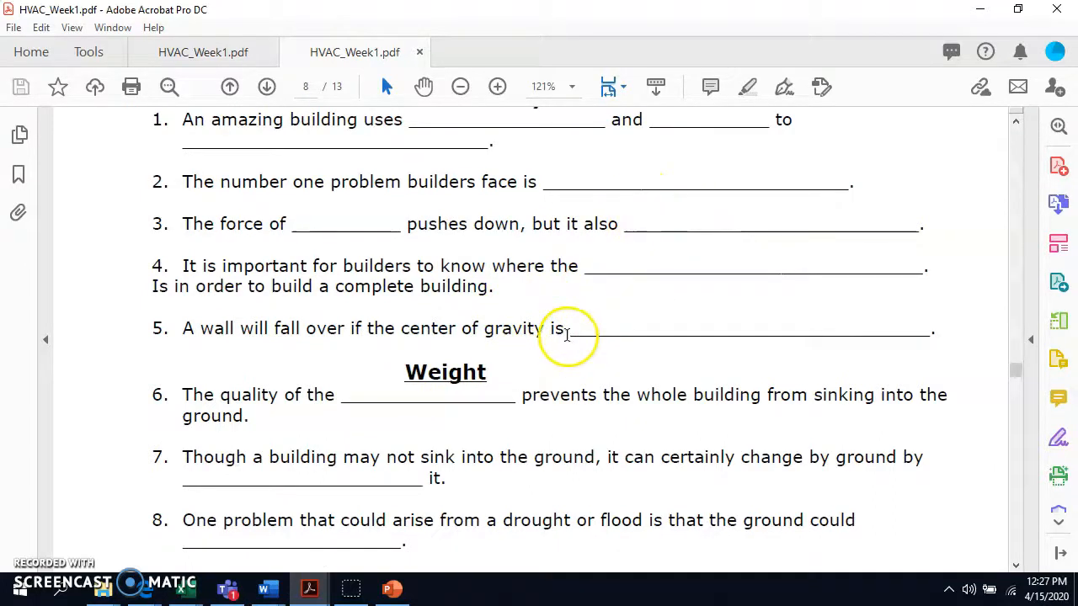
{"action": "left_click", "coordinate": [195, 51]}
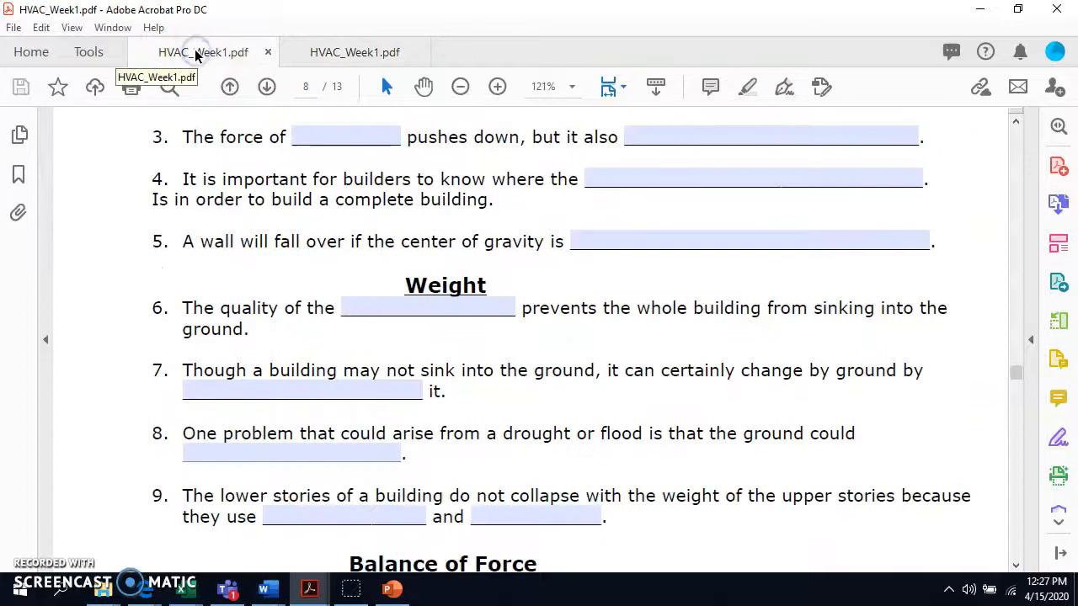
{"action": "left_click", "coordinate": [664, 242]}
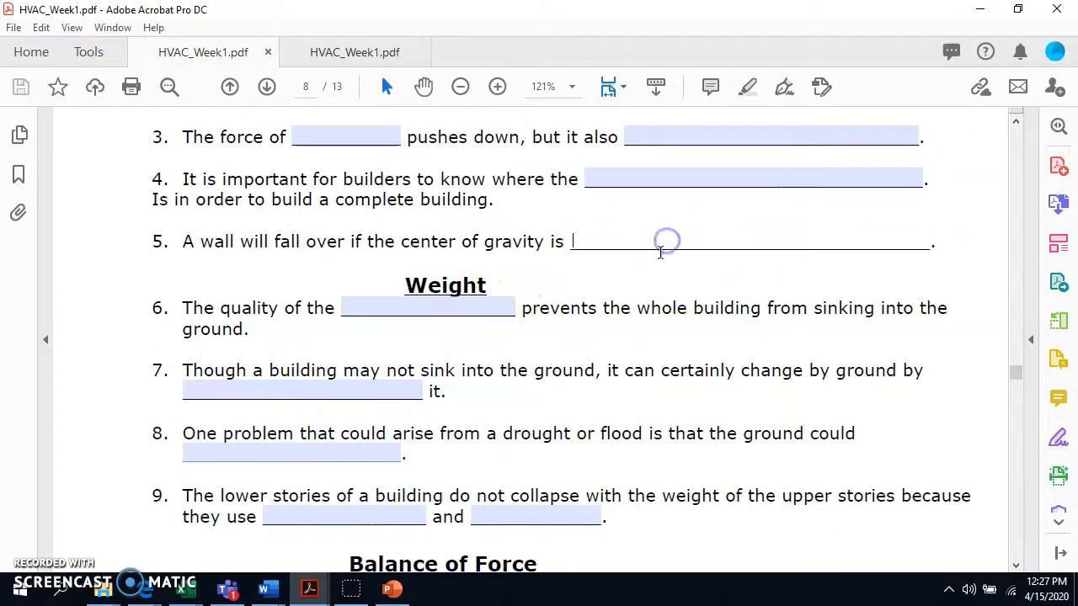
{"action": "scroll", "coordinate": [664, 241], "scroll_direction": "up", "scroll_amount": 2}
{"action": "left_click", "coordinate": [650, 263]}
{"action": "scroll", "coordinate": [650, 265], "scroll_direction": "up", "scroll_amount": 4}
{"action": "scroll", "coordinate": [940, 332], "scroll_direction": "down", "scroll_amount": 5}
{"action": "scroll", "coordinate": [940, 333], "scroll_direction": "down", "scroll_amount": 15}
{"action": "scroll", "coordinate": [920, 380], "scroll_direction": "down", "scroll_amount": 13}
{"action": "left_click_drag", "start_coordinate": [1015, 415], "coordinate": [1013, 457]}
{"action": "left_click", "coordinate": [604, 385]}
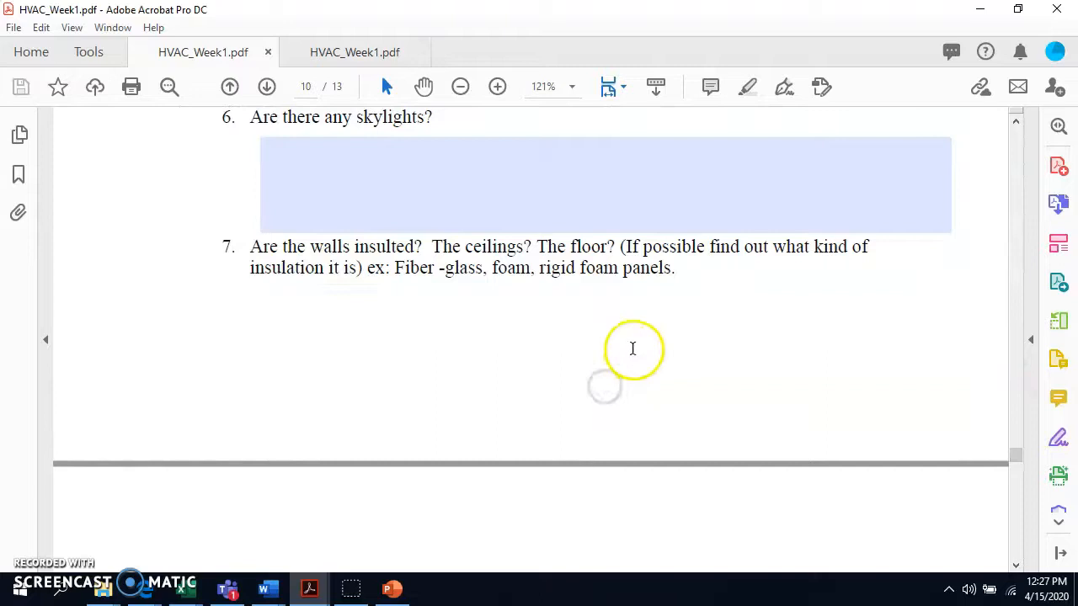
- Close both open HVAC_Week1.pdf documents
{"action": "left_click", "coordinate": [315, 49]}
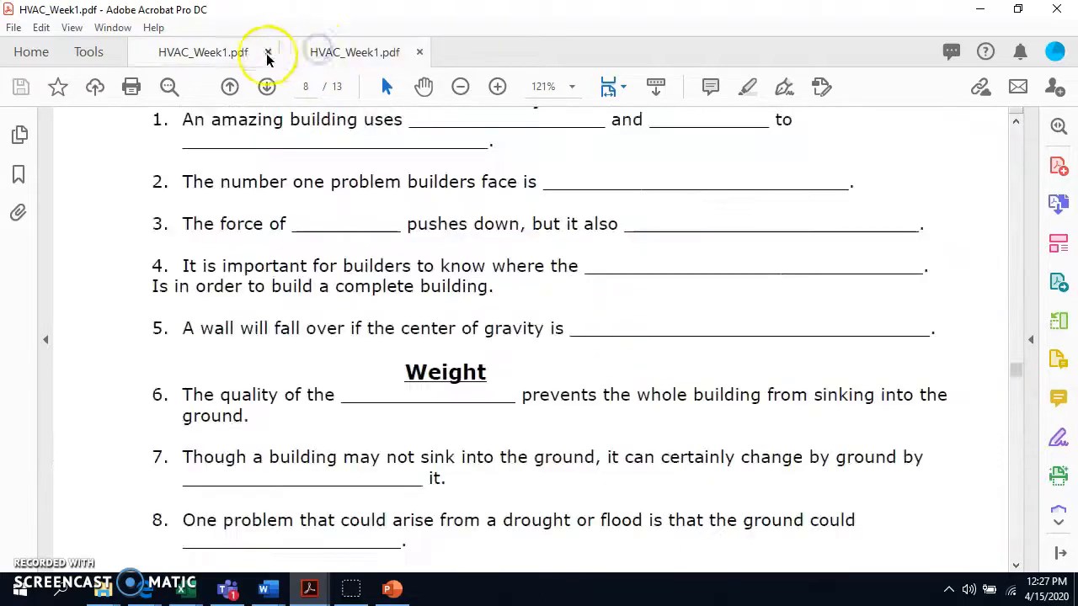
{"action": "left_click", "coordinate": [267, 52]}
{"action": "left_click", "coordinate": [268, 52]}
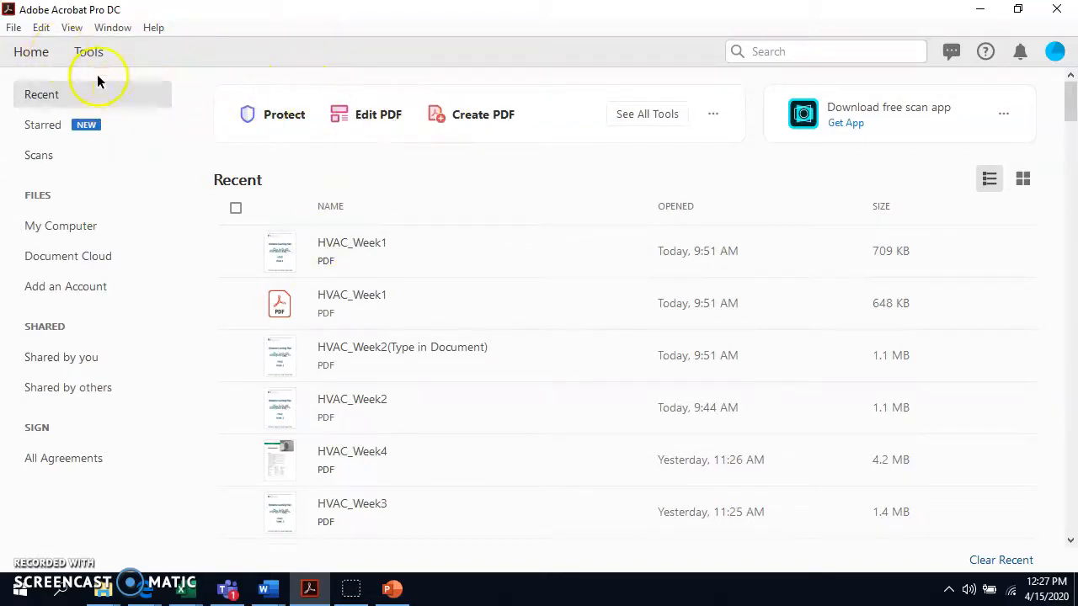
- Start the Prepare Form tool and load HVAC_Week3.pdf from the HVAC folder as the single source file
{"action": "left_click", "coordinate": [88, 54]}
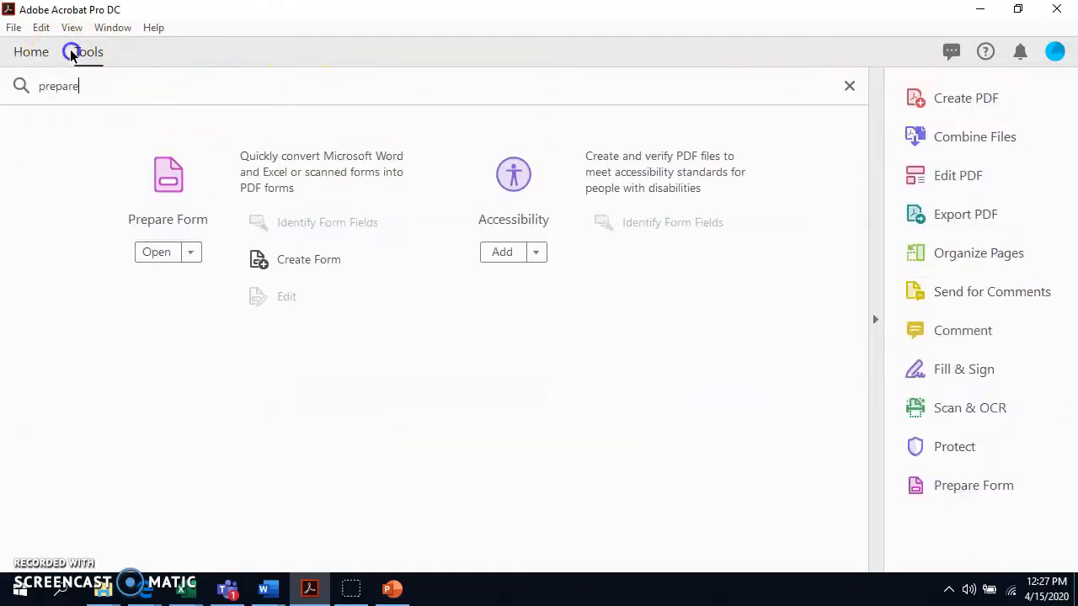
{"action": "left_click", "coordinate": [186, 253]}
{"action": "left_click", "coordinate": [193, 279]}
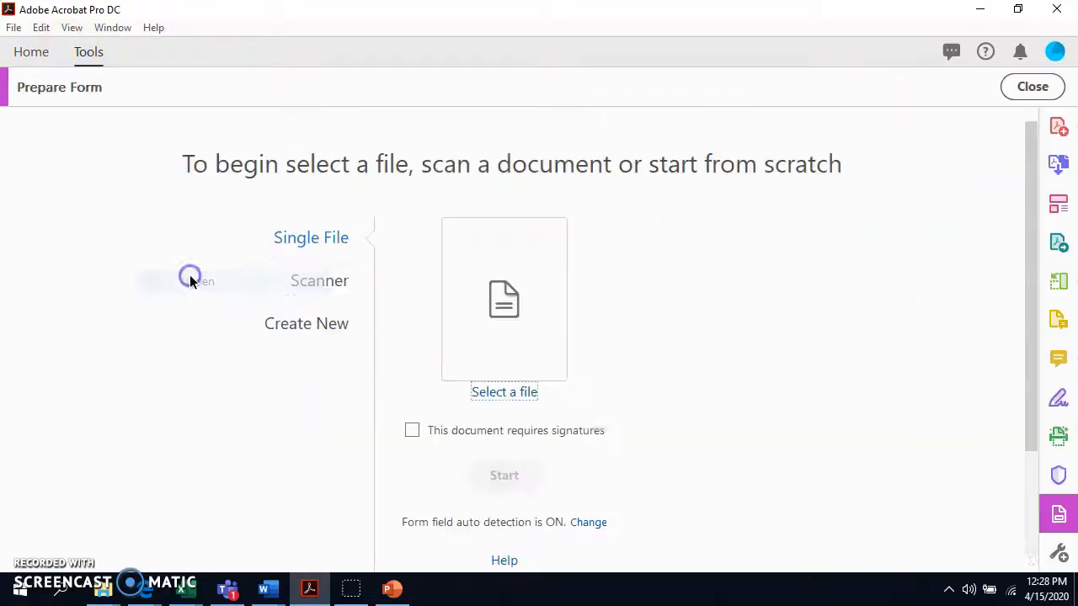
{"action": "left_click", "coordinate": [502, 395]}
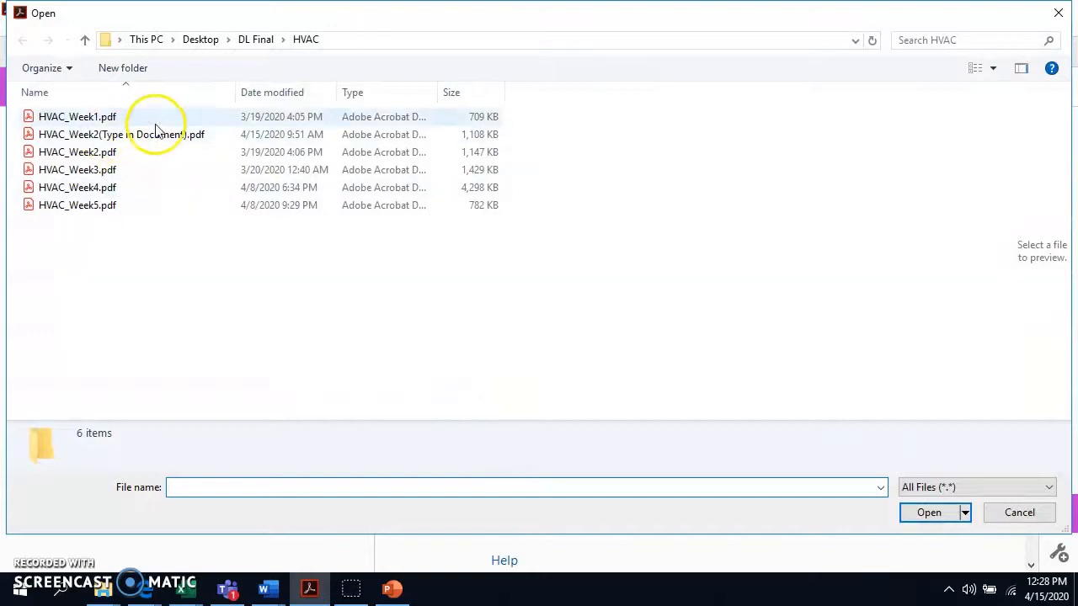
{"action": "left_click", "coordinate": [99, 170]}
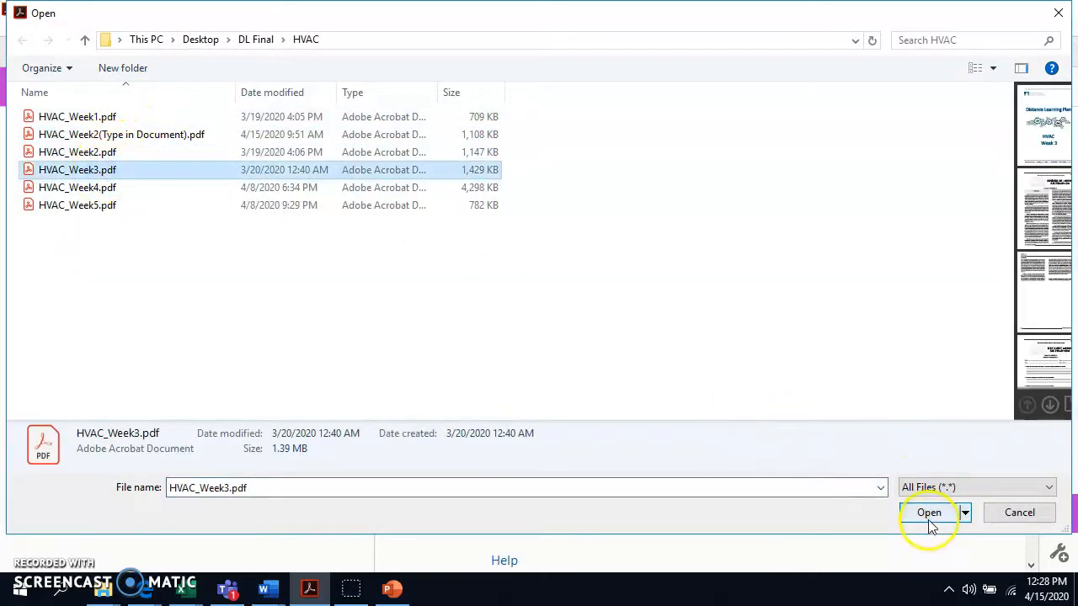
{"action": "left_click", "coordinate": [929, 514]}
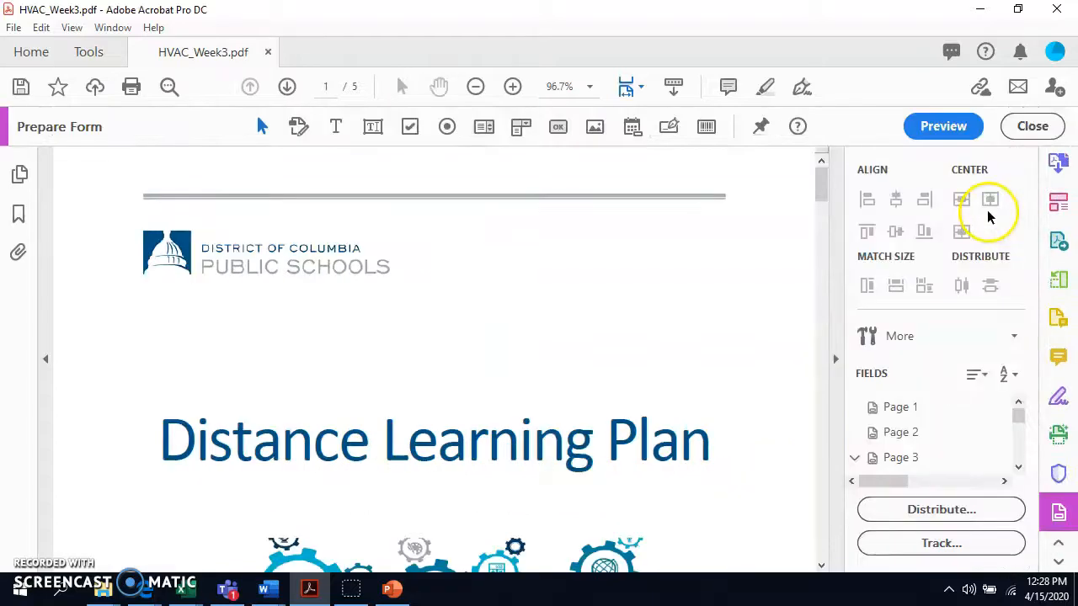
- Review the automatically detected form fields from page 5 back to page 3, checking for missing and unwanted ones
{"action": "left_click_drag", "start_coordinate": [822, 192], "coordinate": [853, 512]}
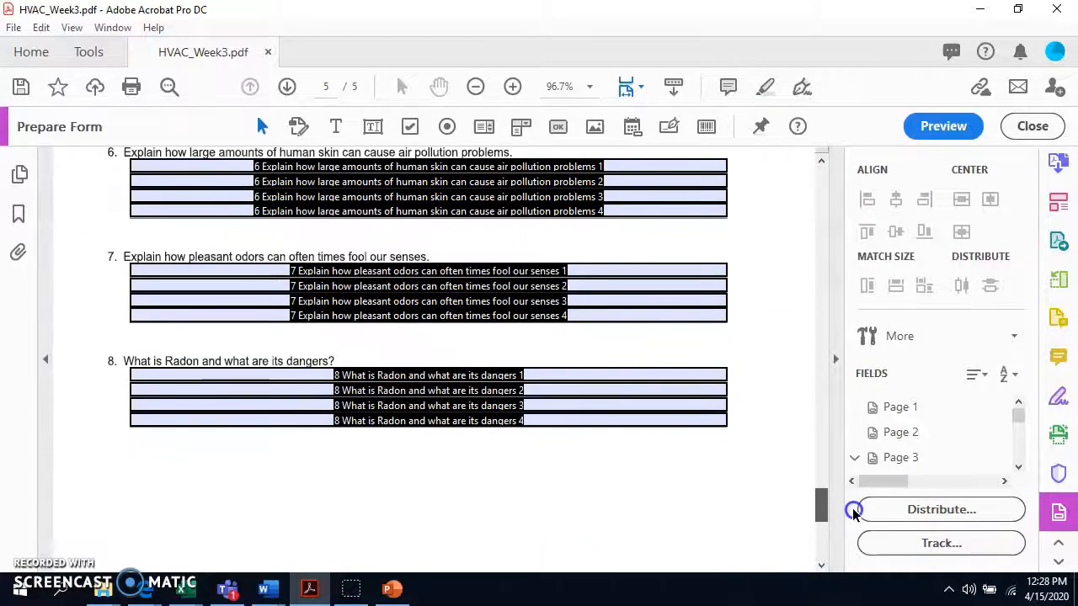
{"action": "left_click", "coordinate": [222, 376]}
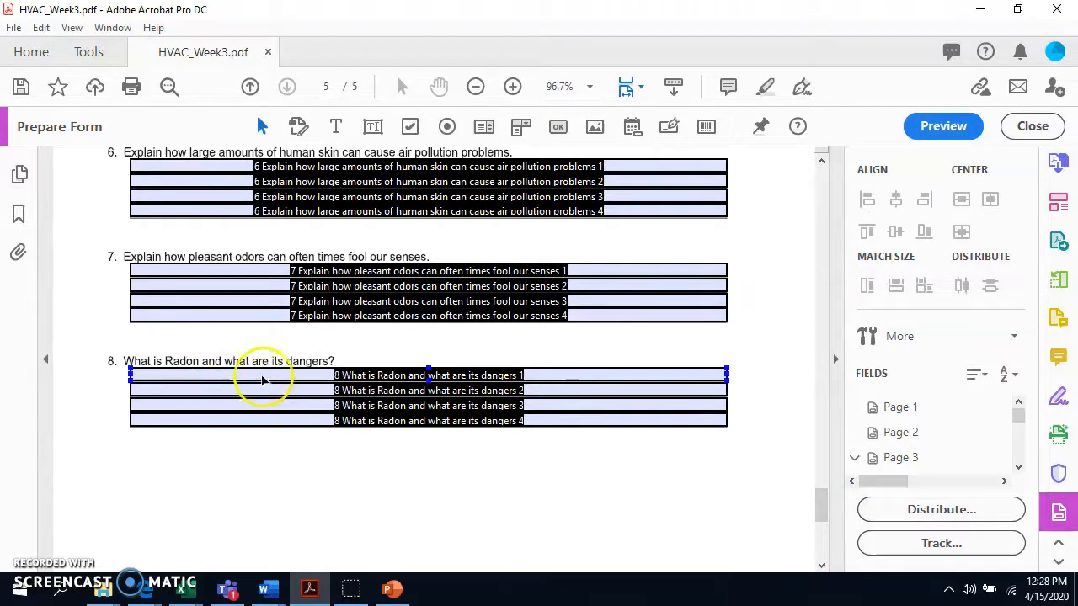
{"action": "scroll", "coordinate": [312, 364], "scroll_direction": "up", "scroll_amount": 3}
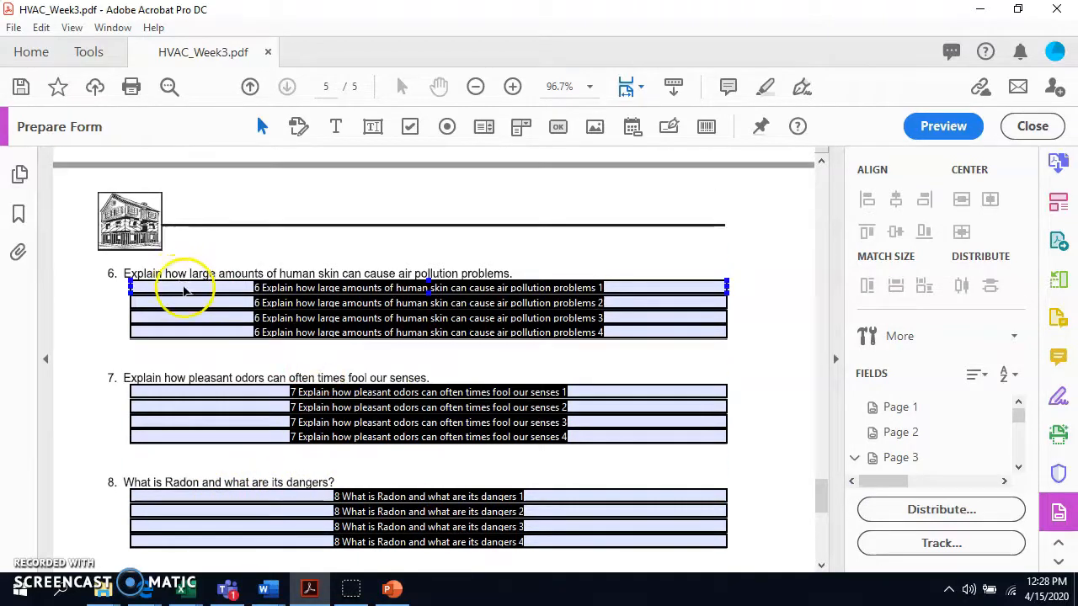
{"action": "scroll", "coordinate": [441, 329], "scroll_direction": "up", "scroll_amount": 5}
{"action": "scroll", "coordinate": [439, 334], "scroll_direction": "up", "scroll_amount": 7}
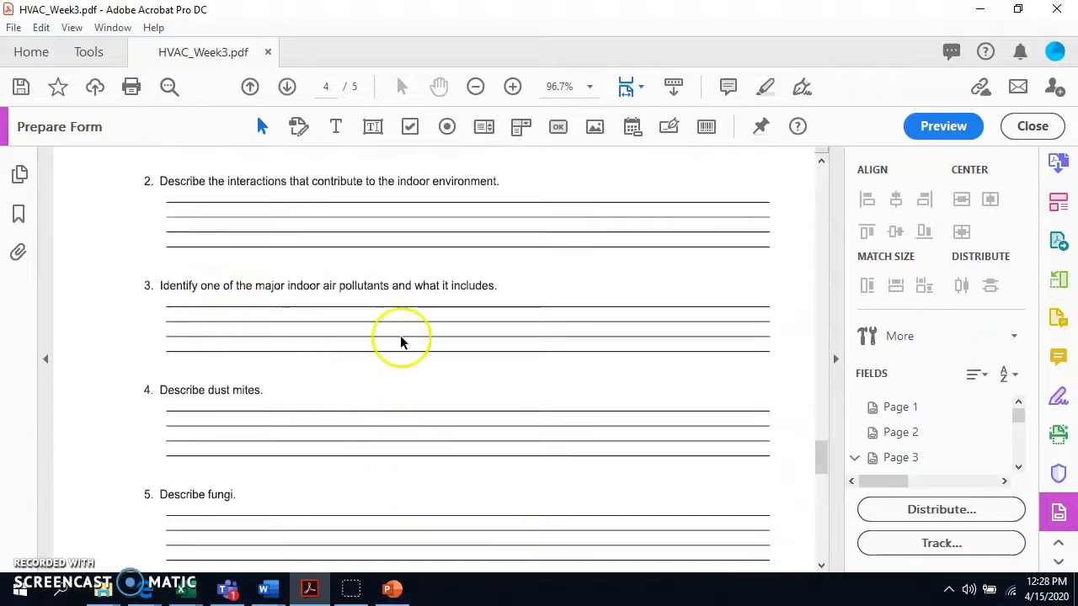
{"action": "scroll", "coordinate": [312, 264], "scroll_direction": "up", "scroll_amount": 4}
{"action": "scroll", "coordinate": [225, 277], "scroll_direction": "up", "scroll_amount": 14}
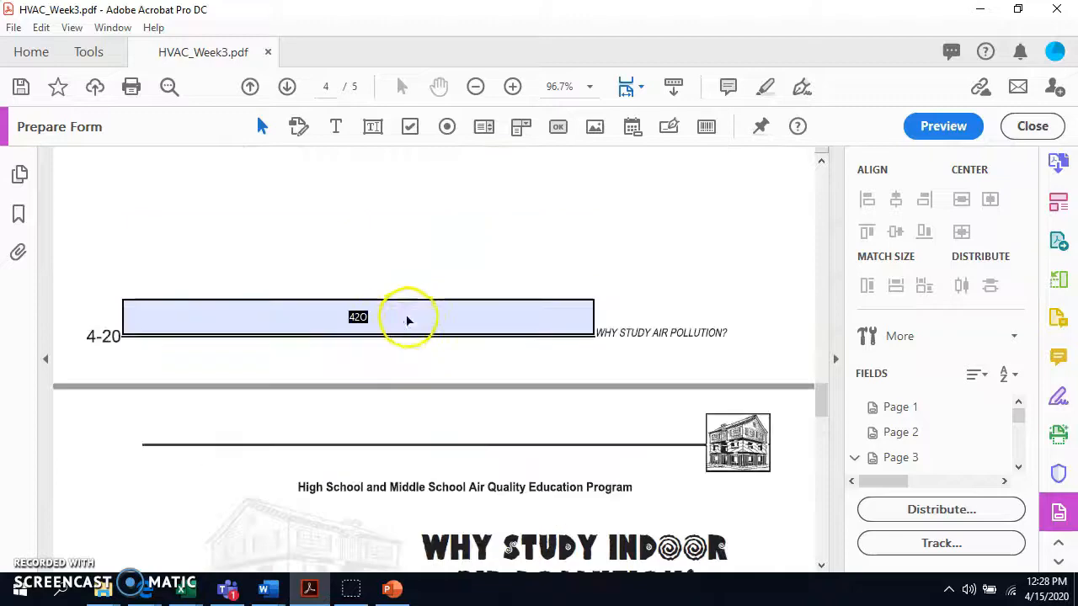
{"action": "scroll", "coordinate": [407, 320], "scroll_direction": "up", "scroll_amount": 10}
{"action": "scroll", "coordinate": [816, 284], "scroll_direction": "up", "scroll_amount": 5}
- Delete the unwanted text field beside the 4-20 page number in the footer of page 3
{"action": "left_click_drag", "start_coordinate": [815, 284], "coordinate": [817, 402]}
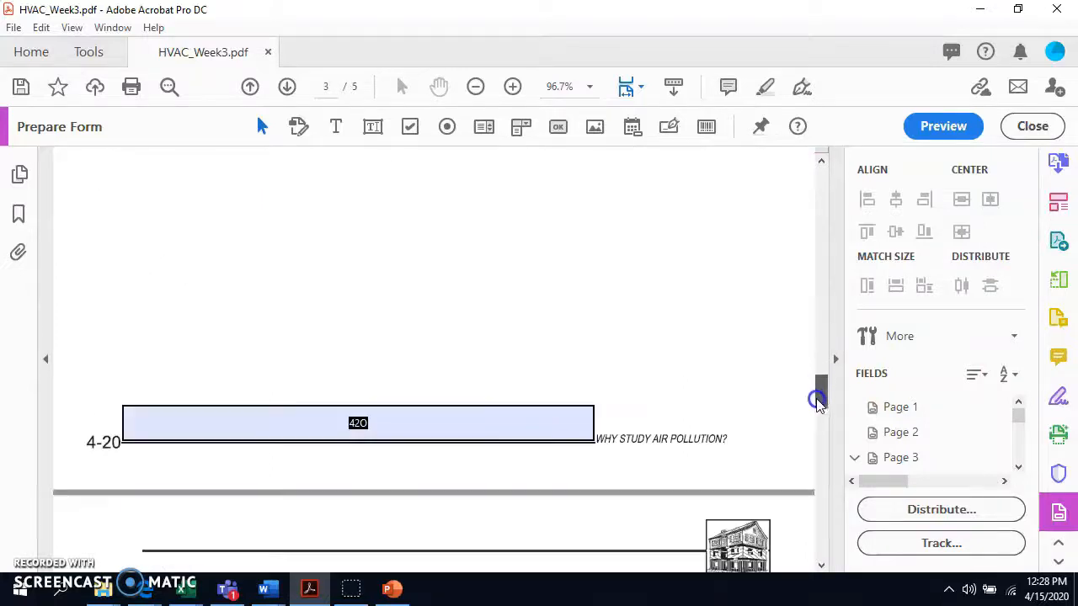
{"action": "left_click", "coordinate": [489, 373]}
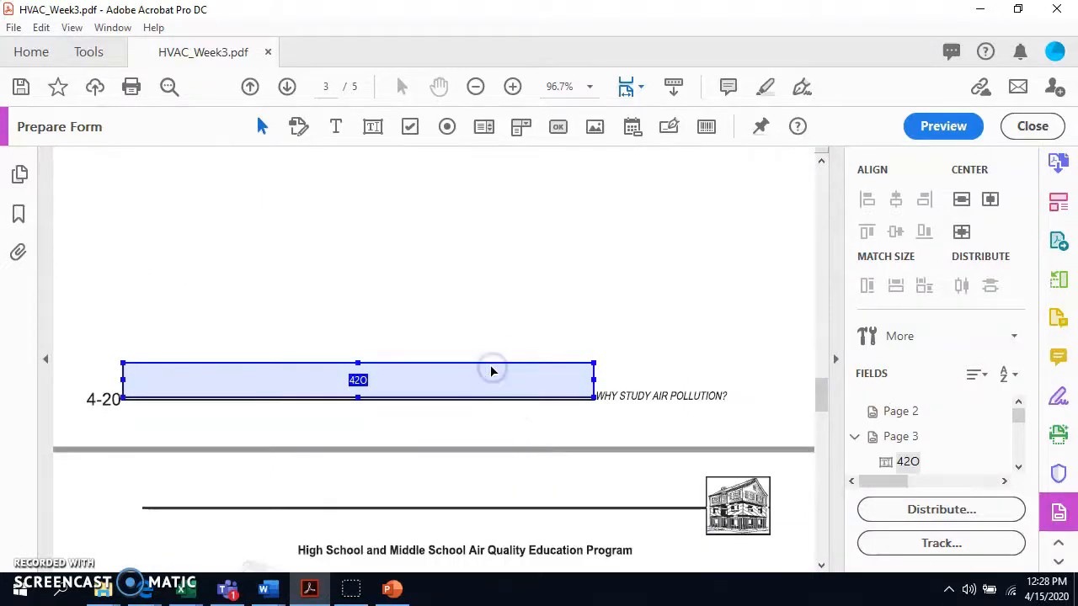
{"action": "key", "text": "Delete"}
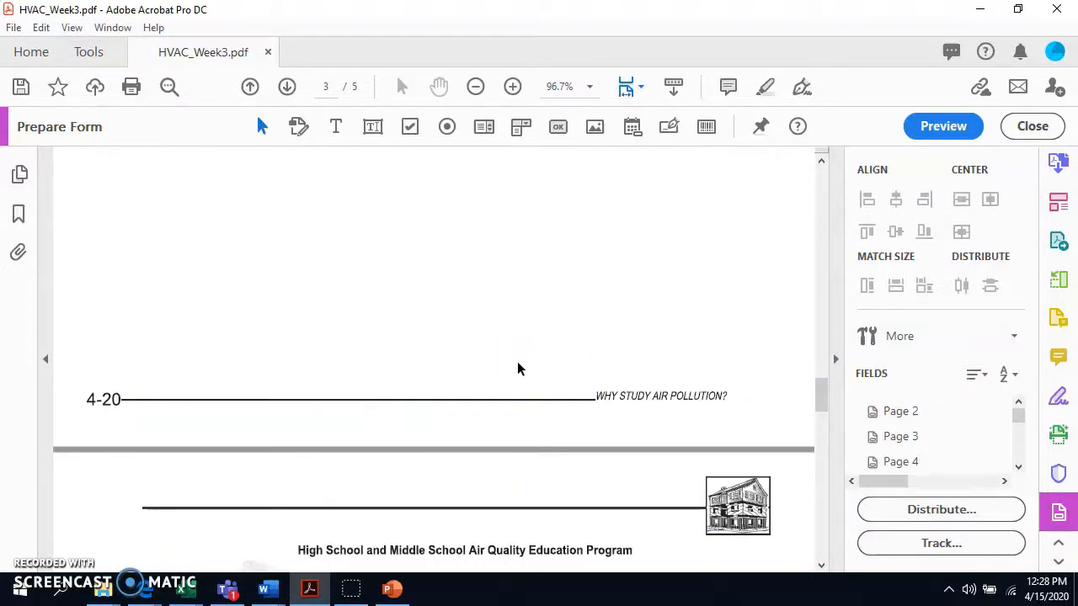
- Add a text field on the Name line of Student Worksheet 2 and widen it to span the whole line
{"action": "scroll", "coordinate": [250, 446], "scroll_direction": "down", "scroll_amount": 10}
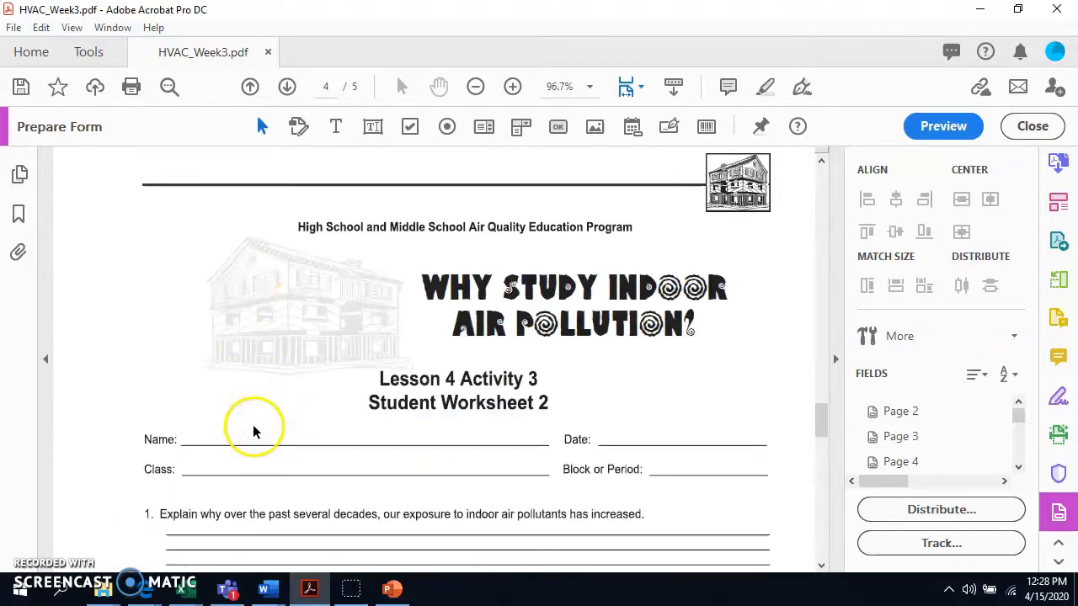
{"action": "scroll", "coordinate": [253, 431], "scroll_direction": "down", "scroll_amount": 3}
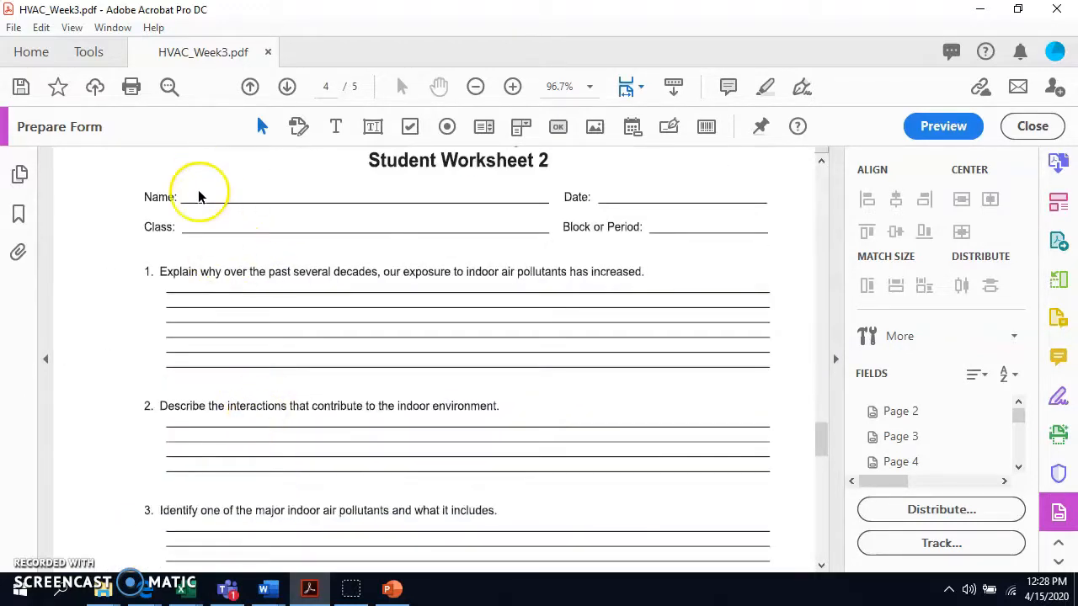
{"action": "left_click", "coordinate": [378, 133]}
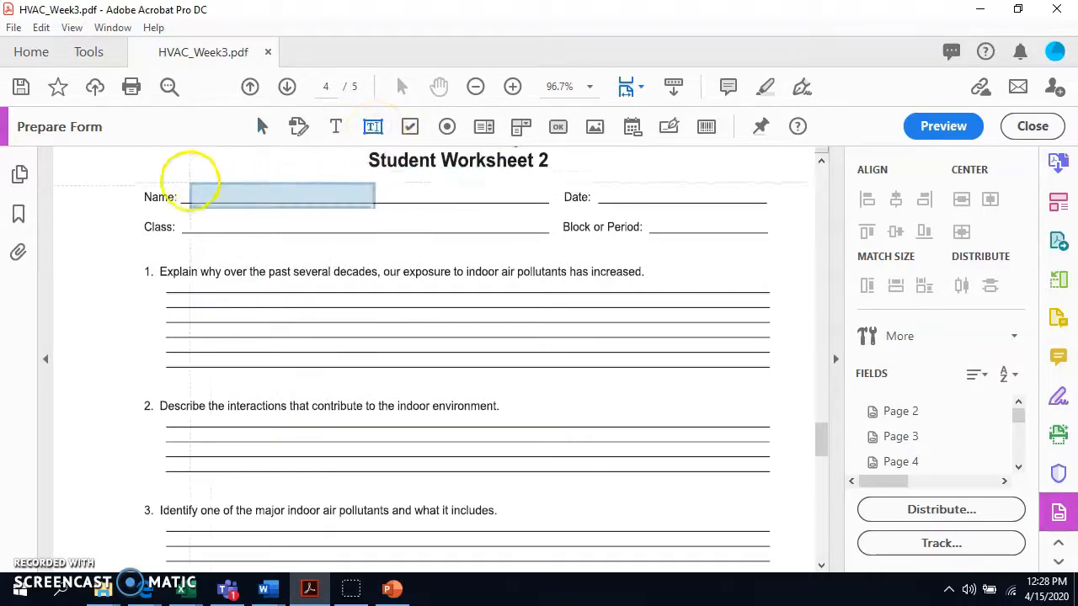
{"action": "left_click", "coordinate": [182, 181]}
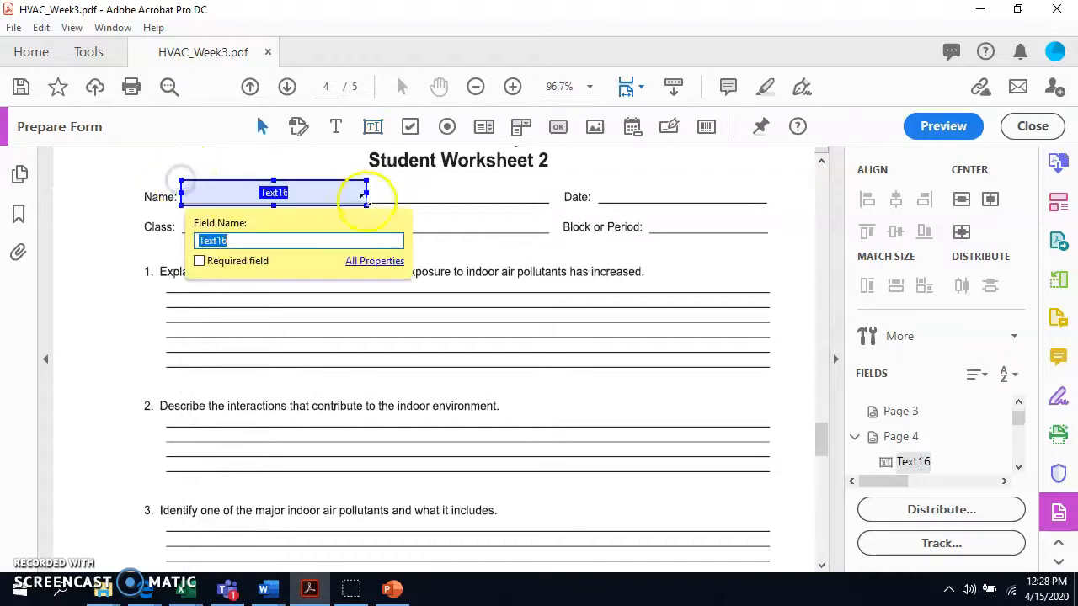
{"action": "left_click_drag", "start_coordinate": [365, 192], "coordinate": [548, 189]}
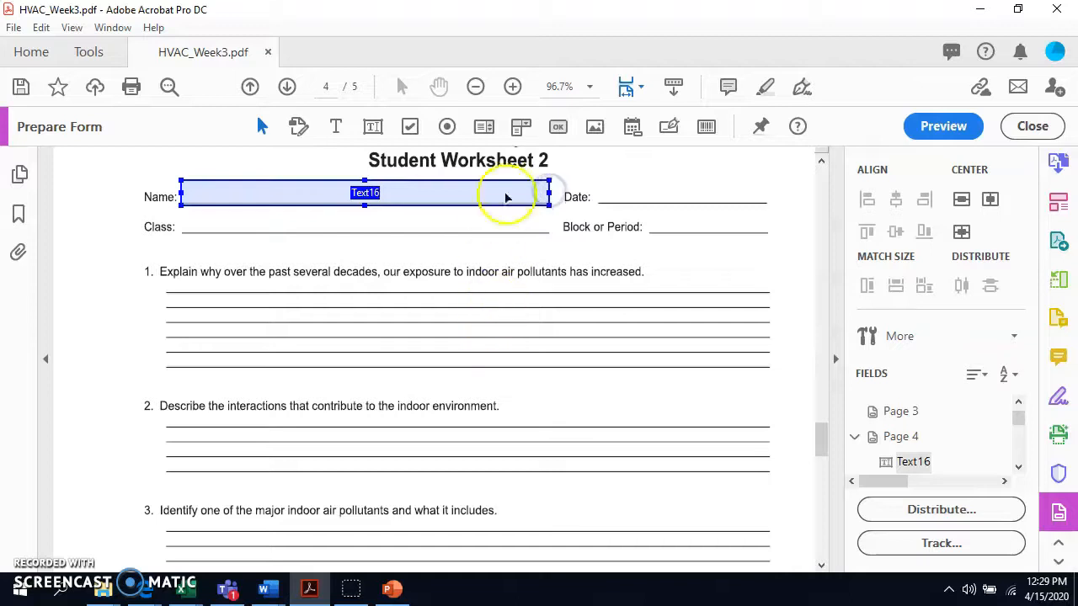
{"action": "left_click", "coordinate": [515, 324]}
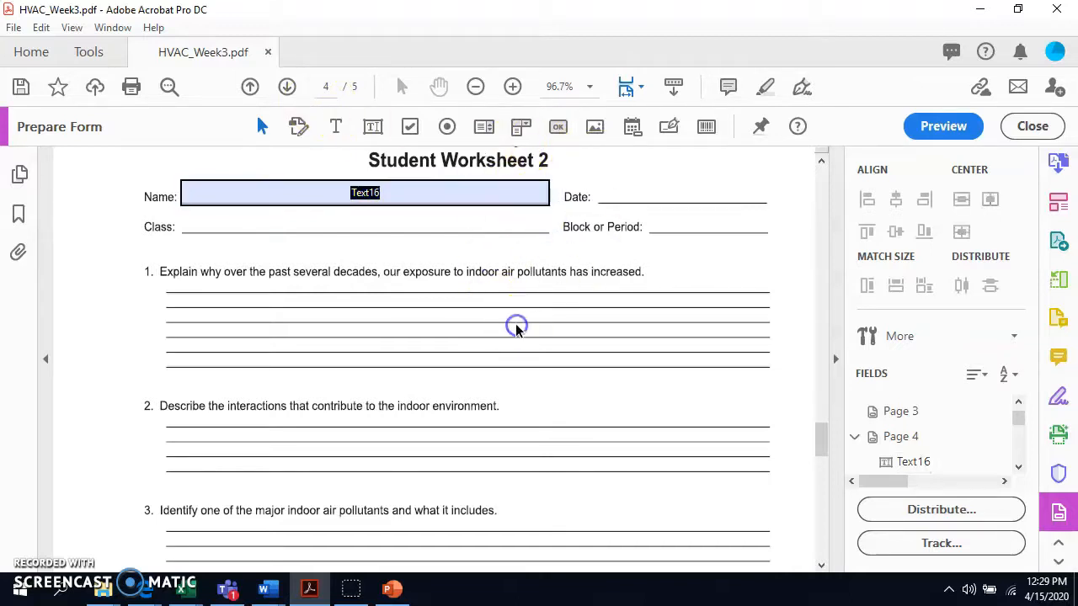
{"action": "scroll", "coordinate": [458, 212], "scroll_direction": "down", "scroll_amount": 1}
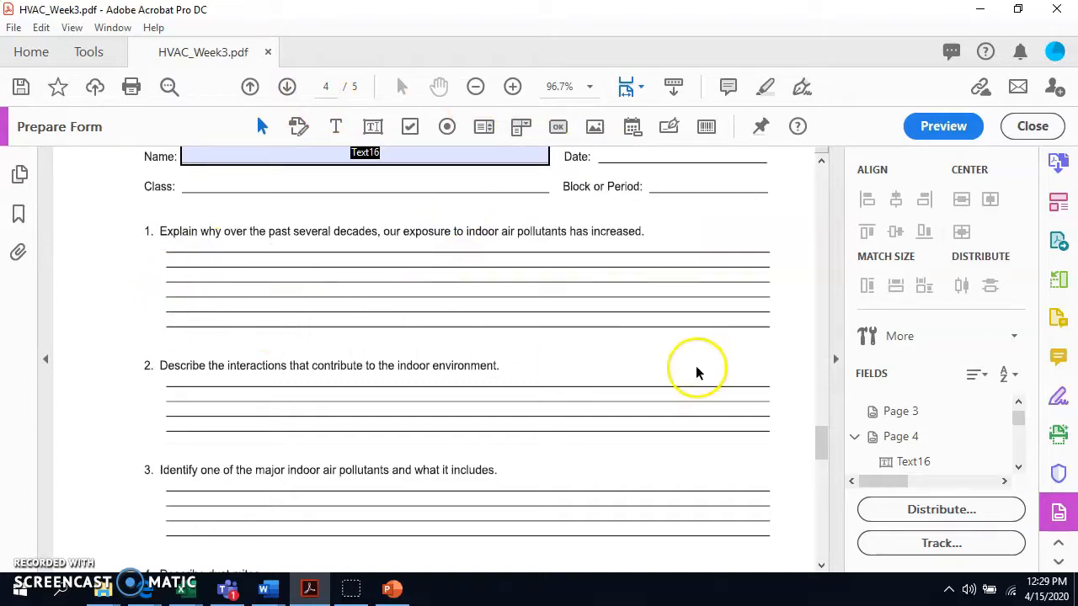
{"action": "scroll", "coordinate": [702, 368], "scroll_direction": "down", "scroll_amount": 10}
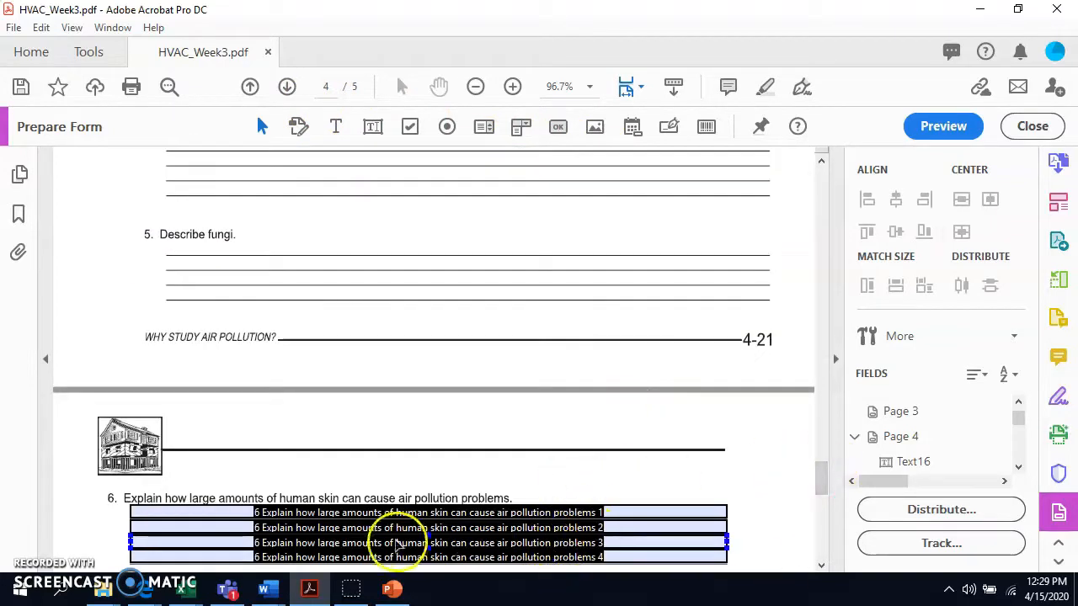
{"action": "left_click", "coordinate": [282, 524]}
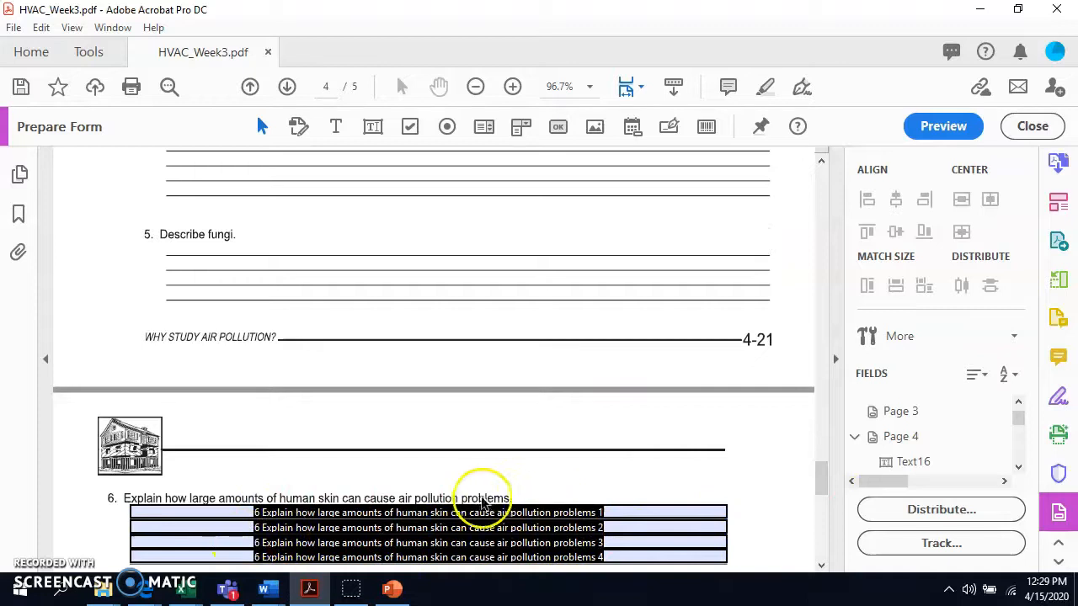
{"action": "scroll", "coordinate": [429, 392], "scroll_direction": "up", "scroll_amount": 6}
{"action": "scroll", "coordinate": [394, 349], "scroll_direction": "up", "scroll_amount": 8}
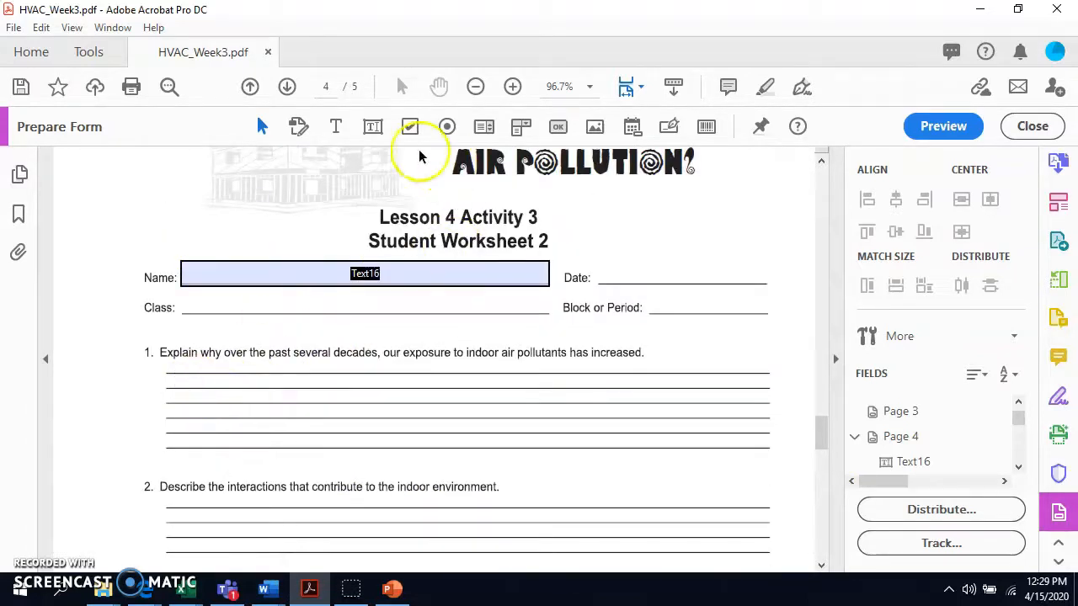
- Add a text field under question 1 of Student Worksheet 2 and enlarge it to cover all the answer lines
{"action": "left_click", "coordinate": [367, 133]}
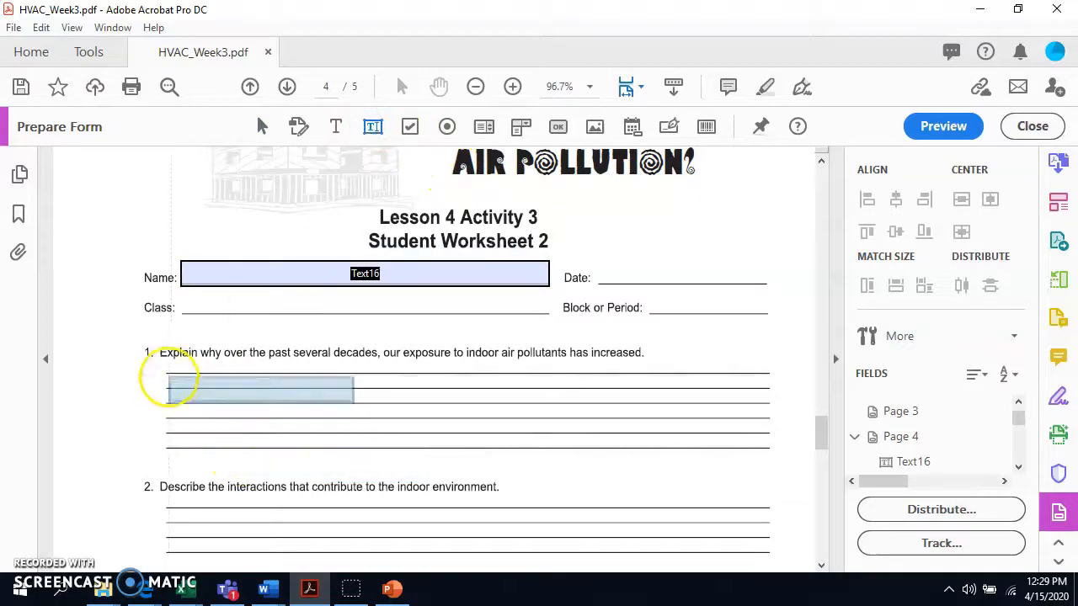
{"action": "left_click", "coordinate": [164, 370]}
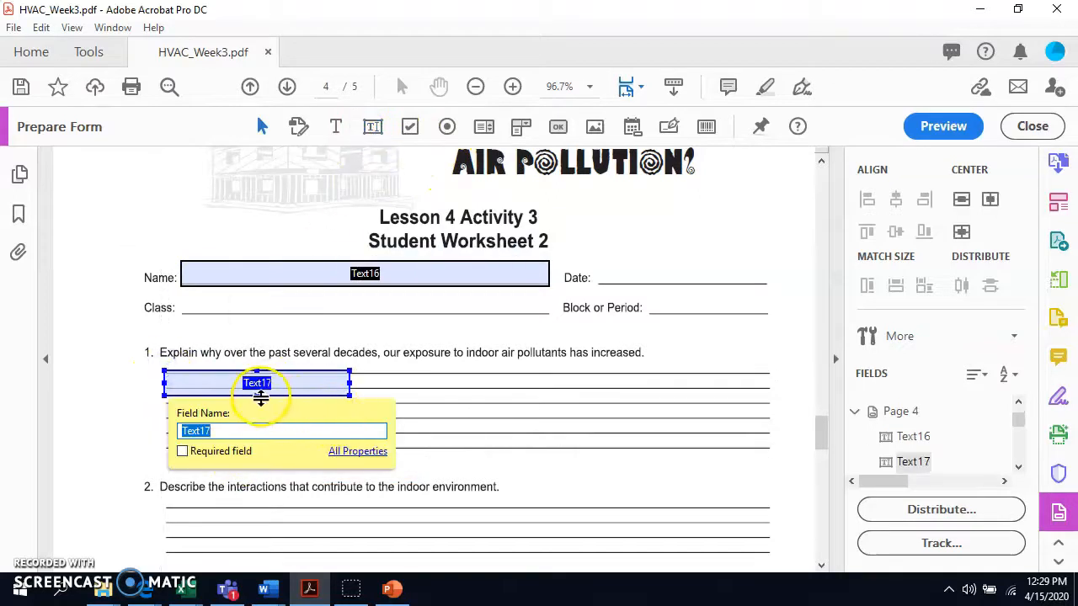
{"action": "left_click_drag", "start_coordinate": [257, 395], "coordinate": [261, 451]}
{"action": "left_click_drag", "start_coordinate": [348, 405], "coordinate": [768, 451]}
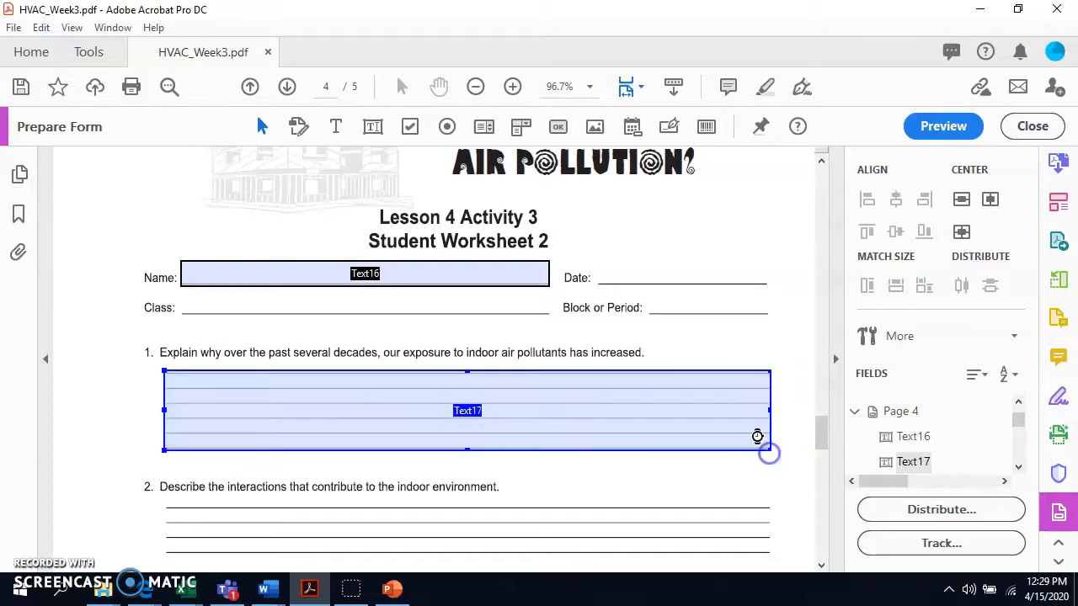
- Preview the form to check where the cursor sits in question 1's answer field, and return to editing
{"action": "scroll", "coordinate": [752, 414], "scroll_direction": "down", "scroll_amount": 3}
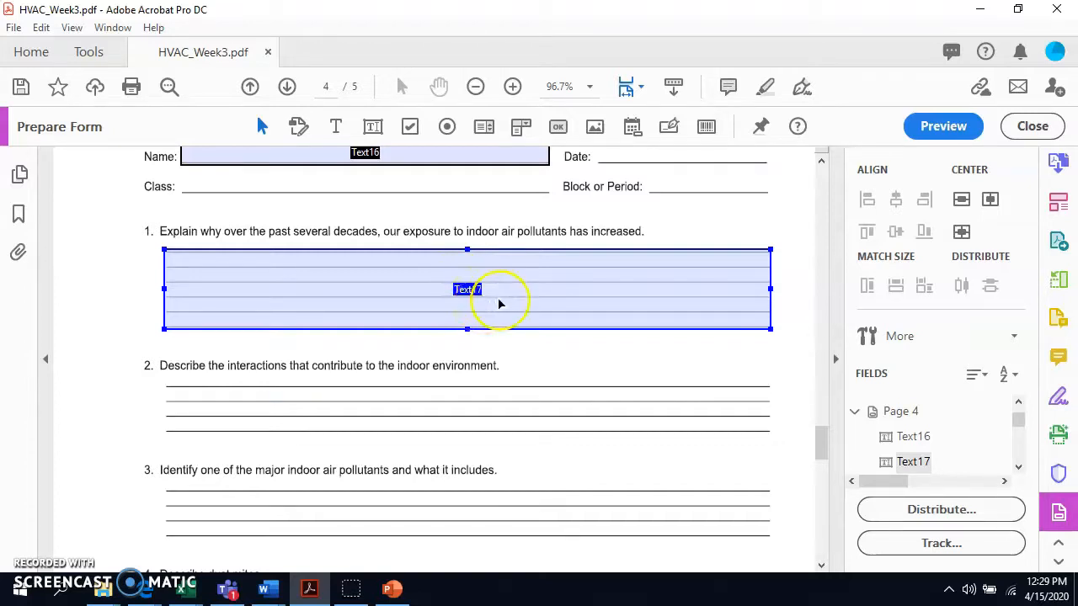
{"action": "left_click", "coordinate": [936, 126]}
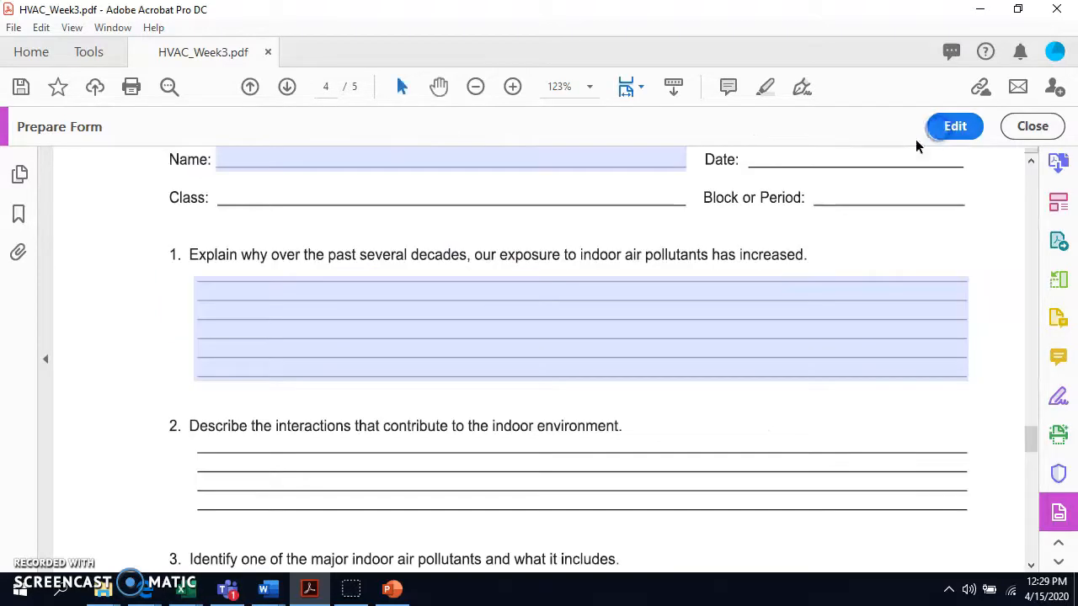
{"action": "left_click", "coordinate": [505, 350]}
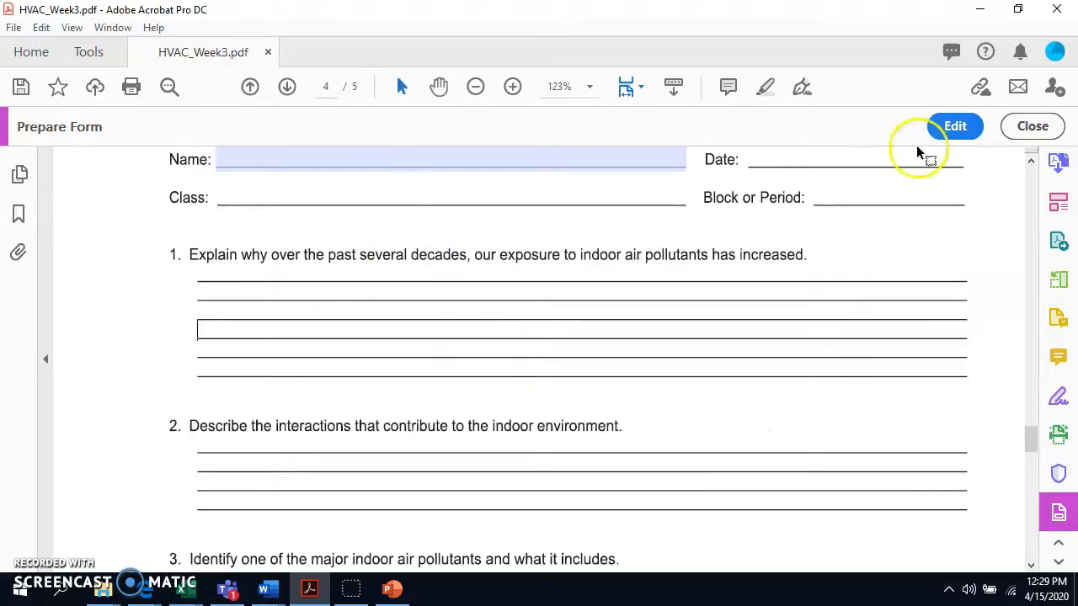
{"action": "left_click", "coordinate": [956, 130]}
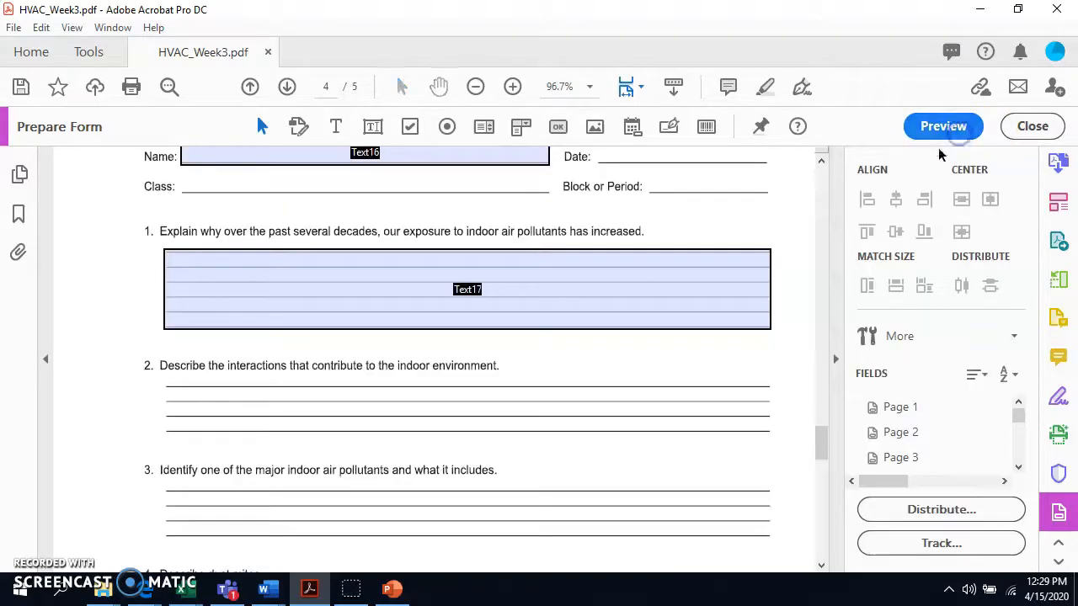
- Copy question 1's answer field and place the pasted copy over the answer lines of question 2
{"action": "right_click", "coordinate": [531, 293]}
{"action": "left_click", "coordinate": [579, 322]}
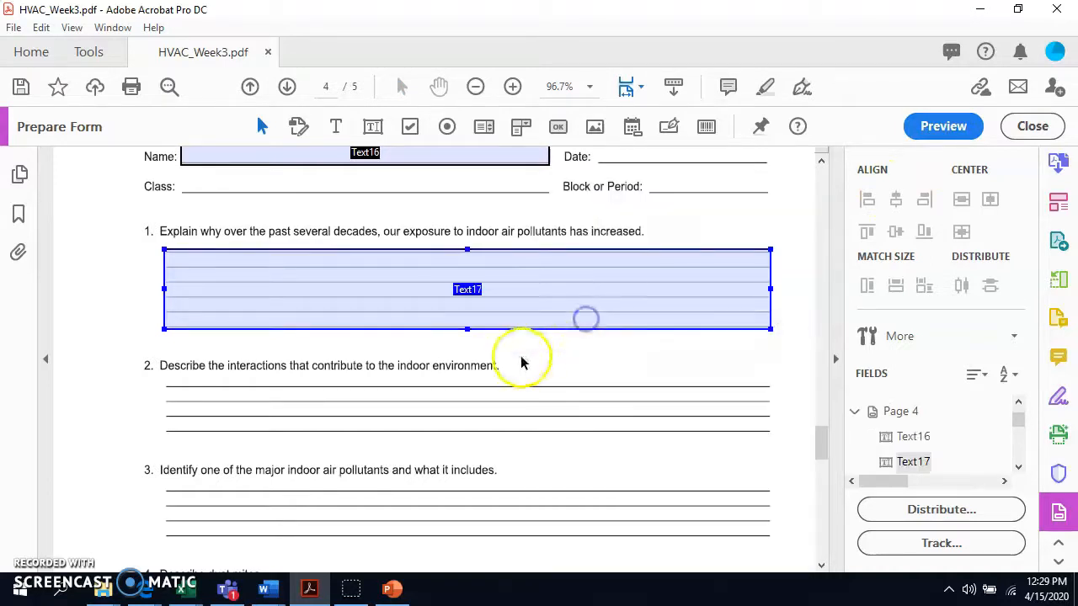
{"action": "right_click", "coordinate": [521, 358]}
{"action": "left_click", "coordinate": [621, 382]}
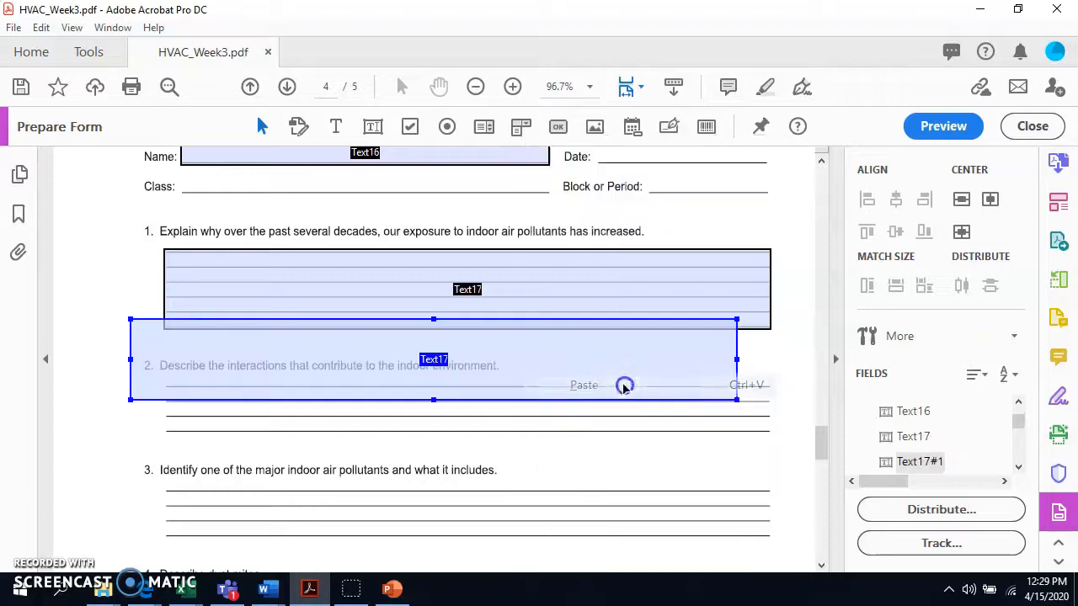
{"action": "left_click_drag", "start_coordinate": [576, 359], "coordinate": [614, 418]}
- Preview the form and enter the sample text aDDHkdhkad in question 1's answer field
{"action": "left_click", "coordinate": [930, 130]}
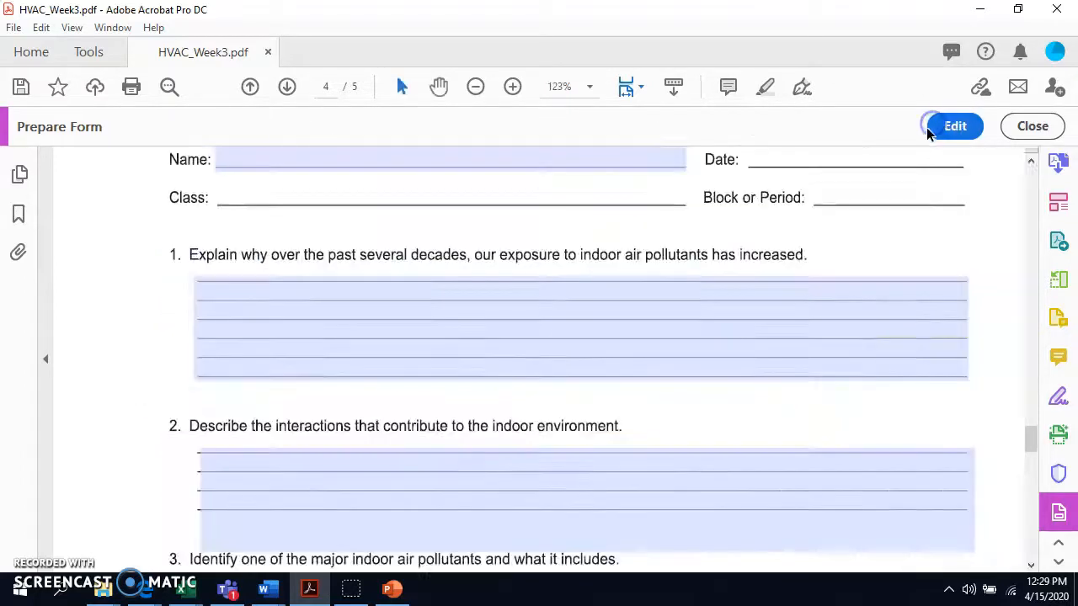
{"action": "left_click", "coordinate": [336, 277]}
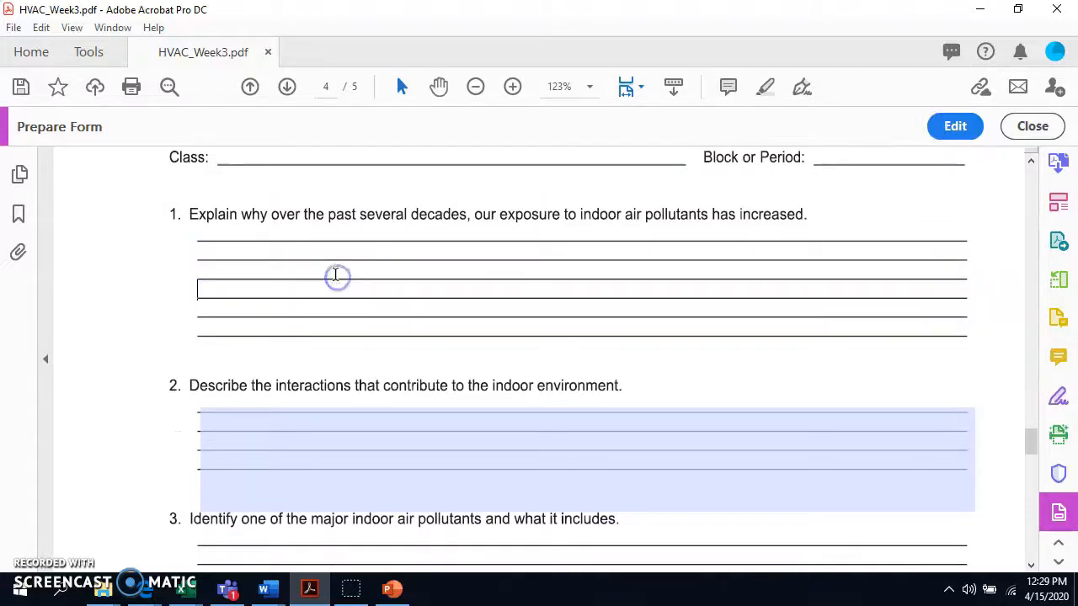
{"action": "left_click", "coordinate": [435, 360]}
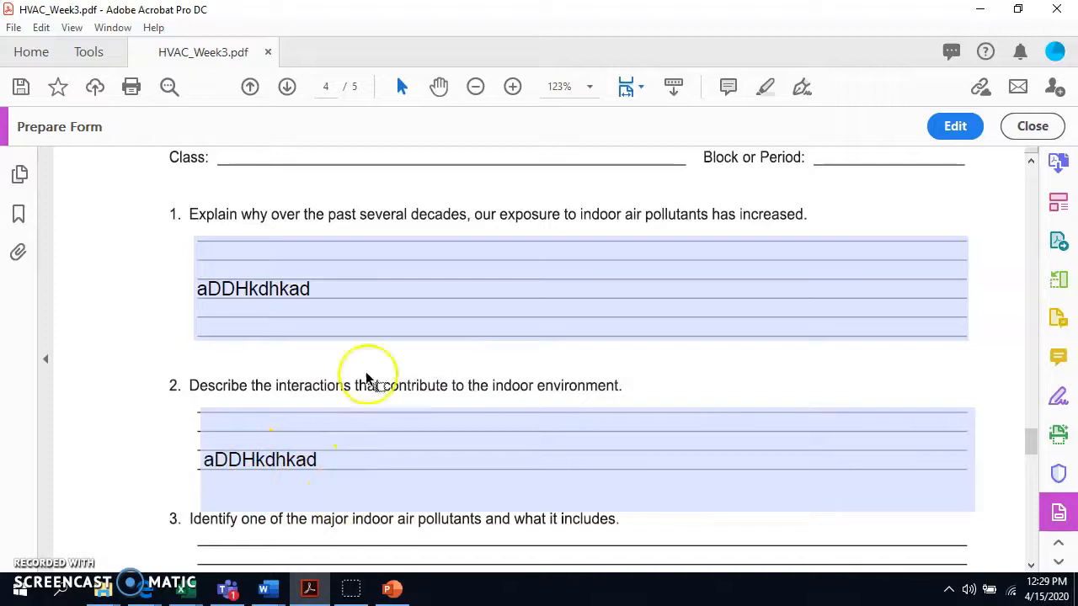
- Return to form editing and delete the answer fields under questions 2 and 1
{"action": "left_click", "coordinate": [955, 127]}
{"action": "left_click", "coordinate": [596, 365]}
{"action": "key", "text": "Delete"}
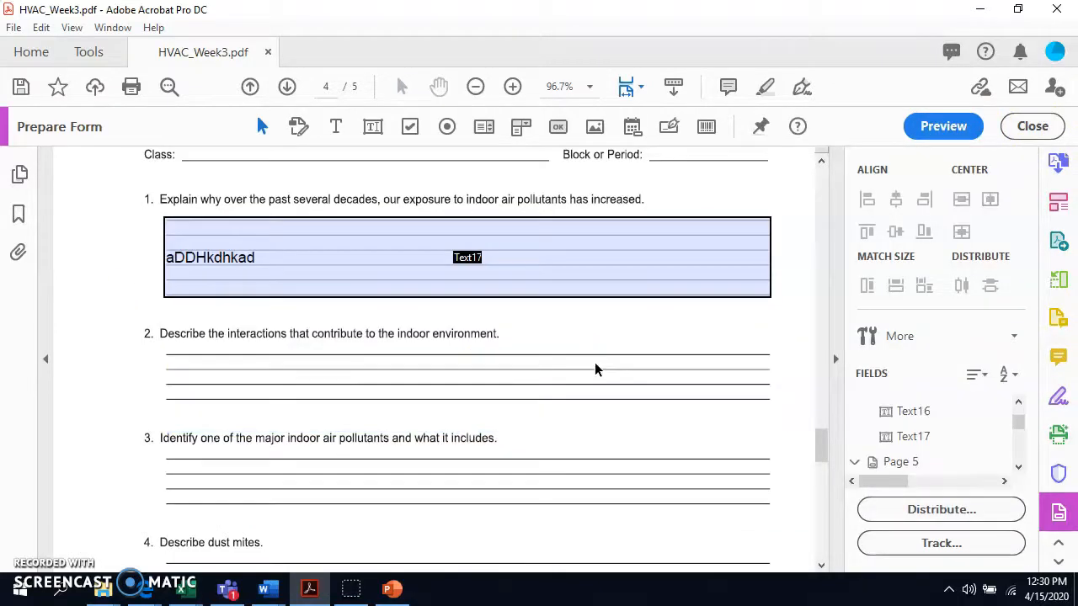
{"action": "left_click", "coordinate": [308, 290]}
{"action": "left_click", "coordinate": [271, 259]}
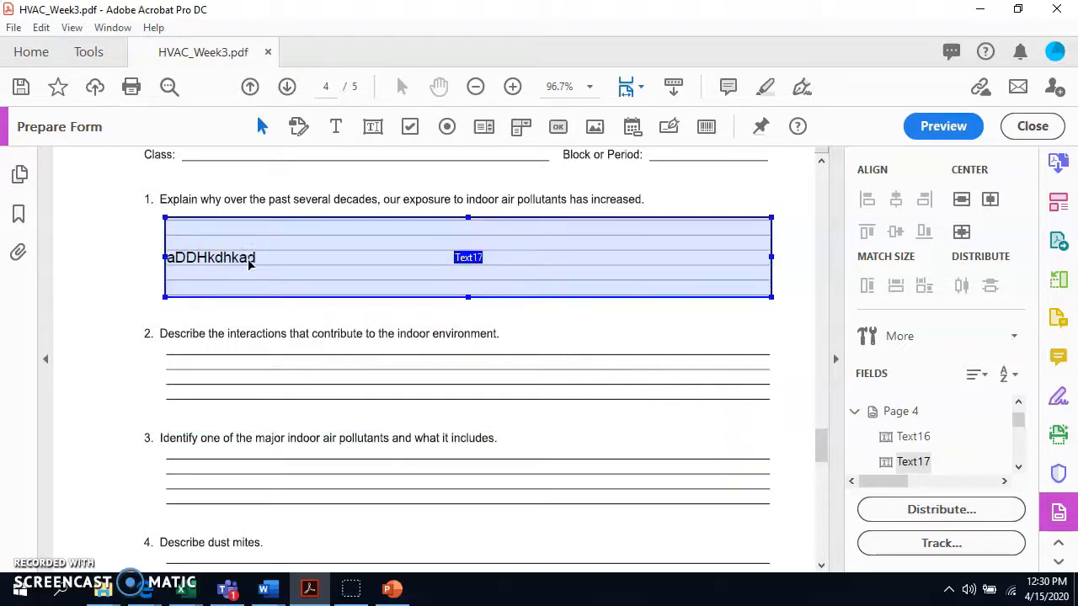
{"action": "key", "text": "Delete"}
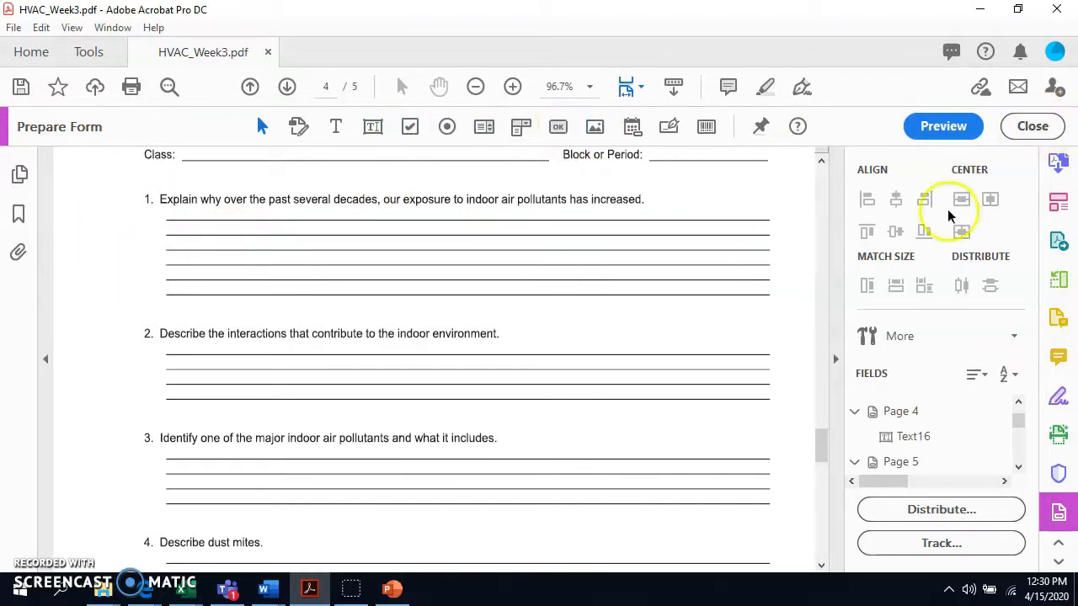
- Switch to the Edit PDF tool and delete the printed answer lines under questions 1 and 2
{"action": "left_click", "coordinate": [1058, 203]}
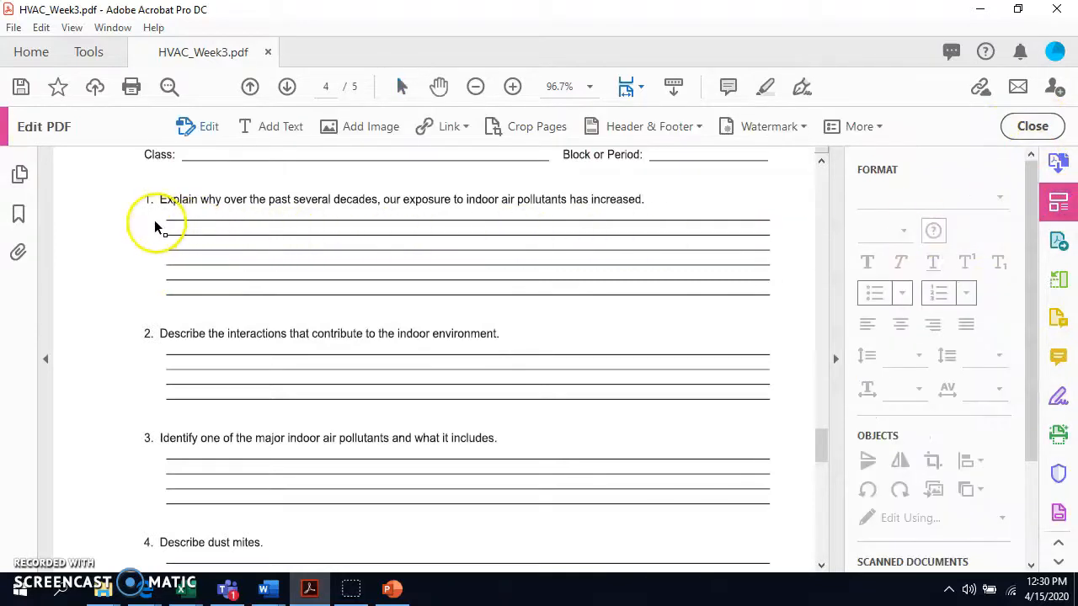
{"action": "left_click_drag", "start_coordinate": [158, 216], "coordinate": [795, 314]}
{"action": "key", "text": "Delete"}
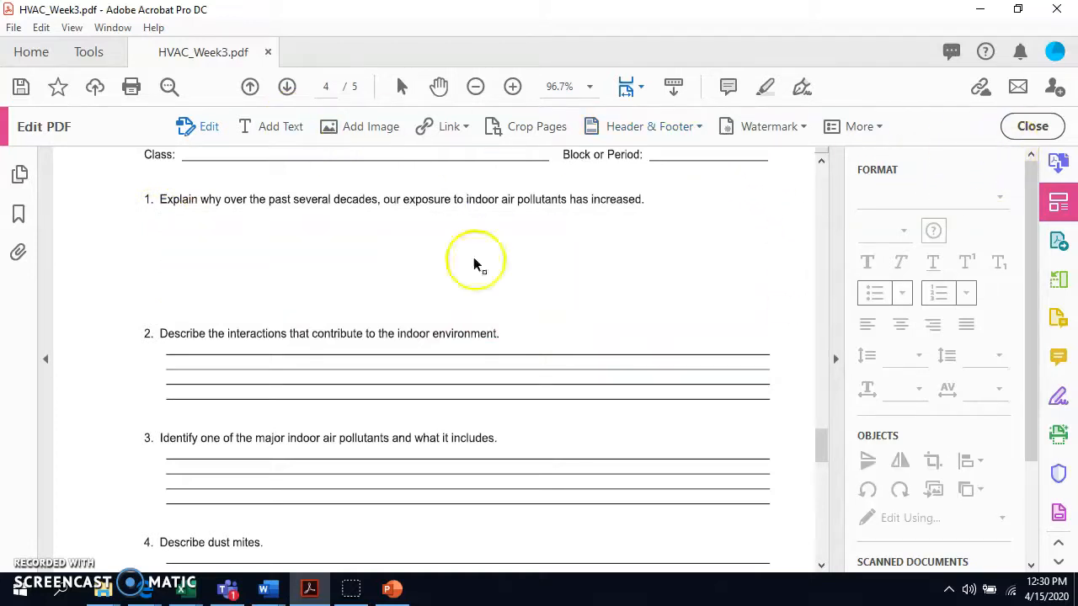
{"action": "left_click_drag", "start_coordinate": [217, 421], "coordinate": [787, 413]}
{"action": "key", "text": "Delete"}
- Delete all the printed answer lines under question 3, including the remaining first line
{"action": "scroll", "coordinate": [337, 566], "scroll_direction": "down", "scroll_amount": 2}
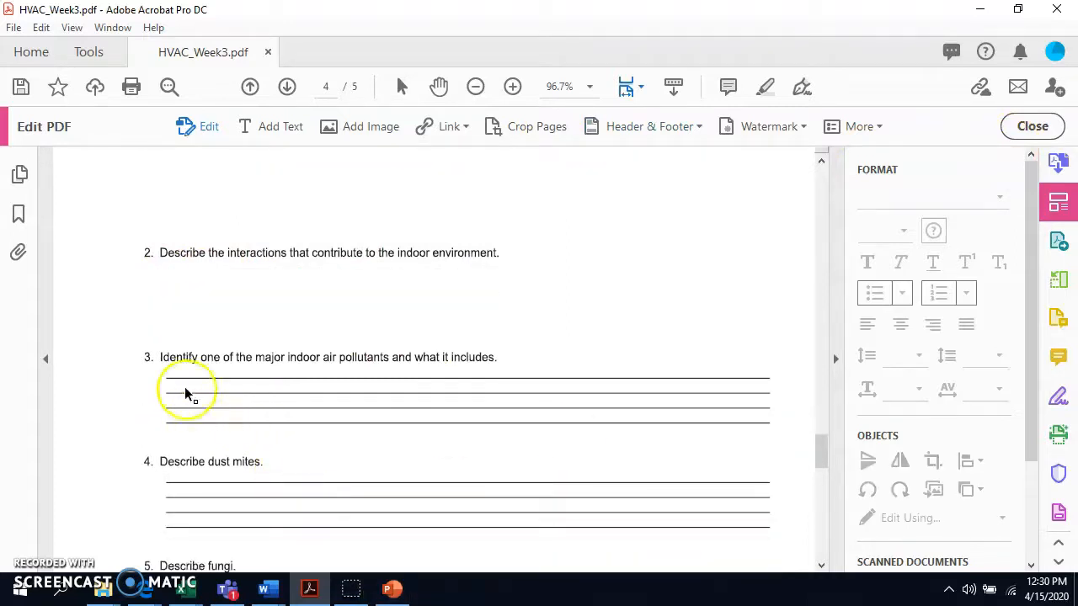
{"action": "left_click_drag", "start_coordinate": [159, 378], "coordinate": [783, 438]}
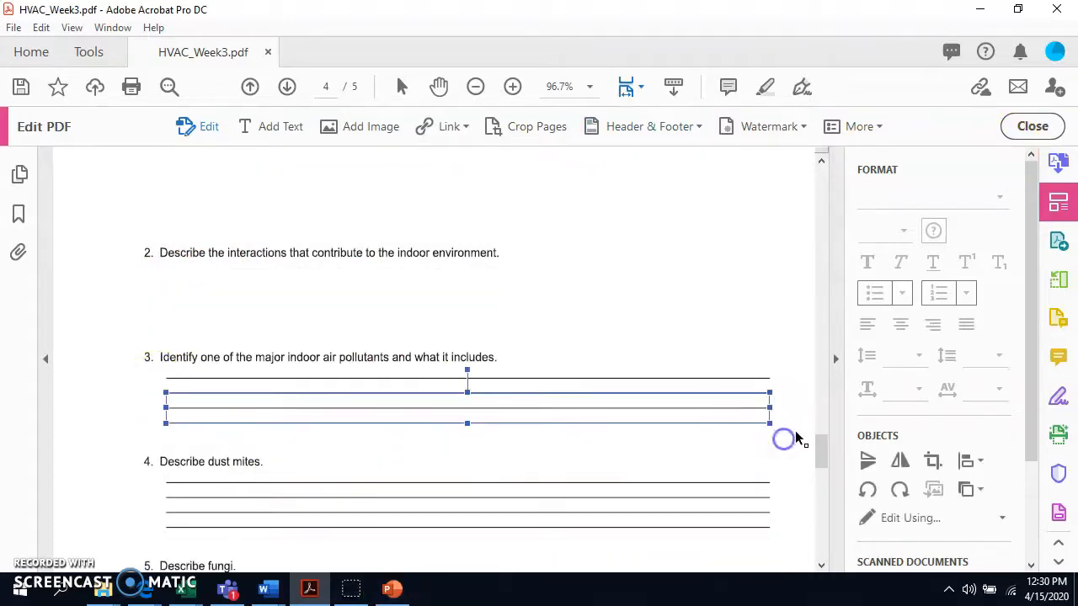
{"action": "key", "text": "Delete"}
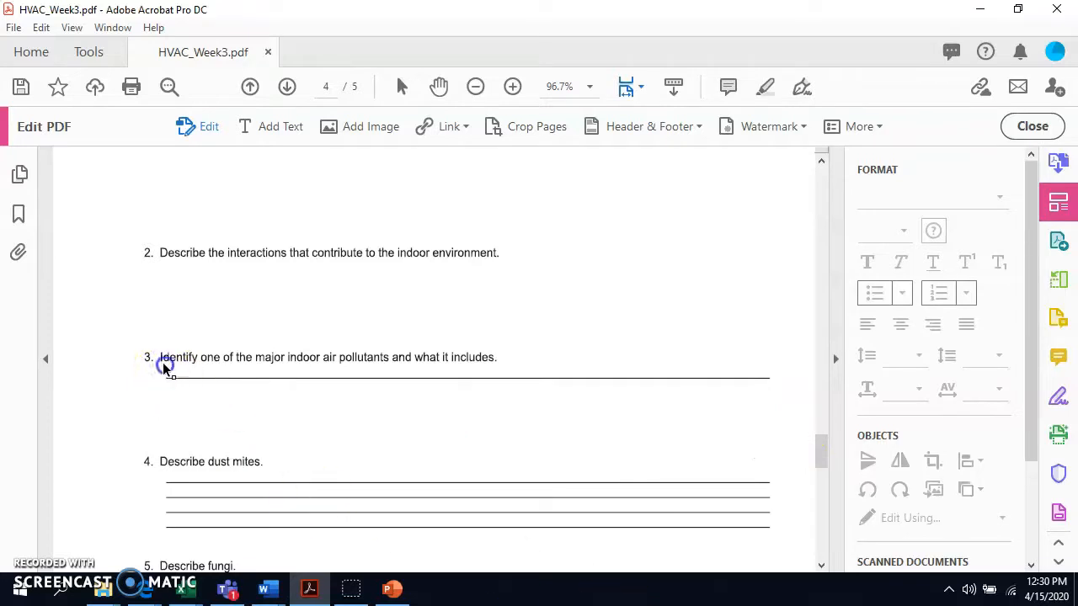
{"action": "left_click_drag", "start_coordinate": [406, 390], "coordinate": [783, 404]}
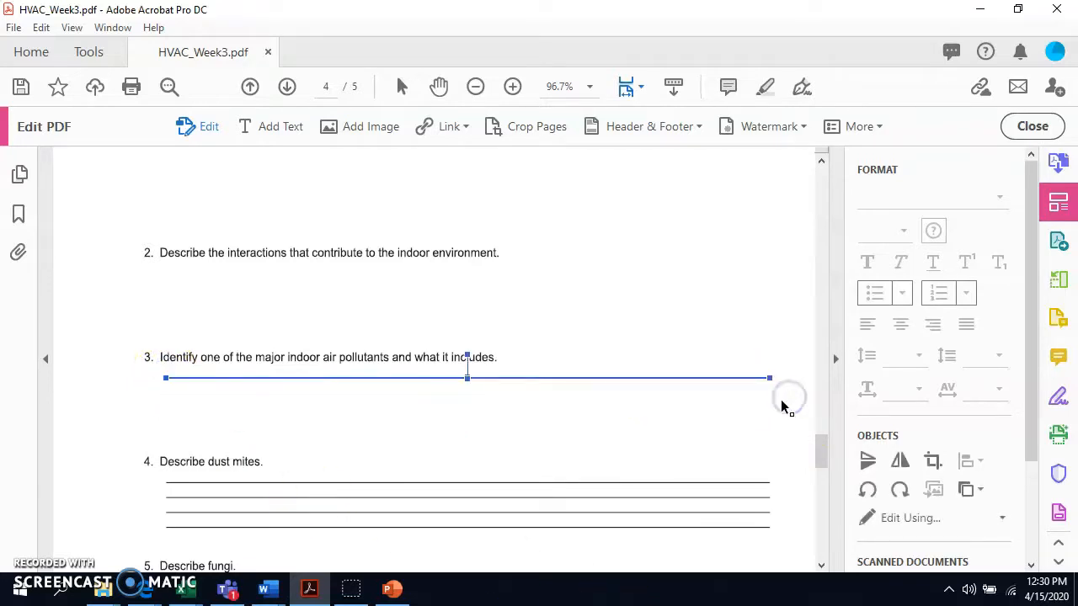
- Close the Edit PDF tool and reopen the Prepare Form tool for the worksheet
{"action": "scroll", "coordinate": [716, 379], "scroll_direction": "up", "scroll_amount": 1}
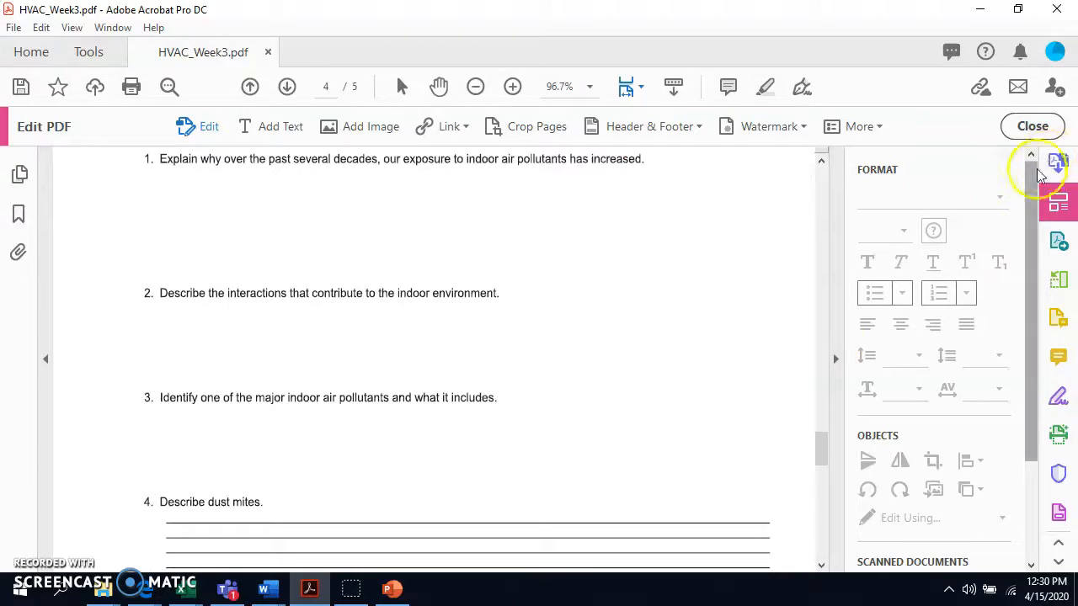
{"action": "left_click", "coordinate": [1029, 129]}
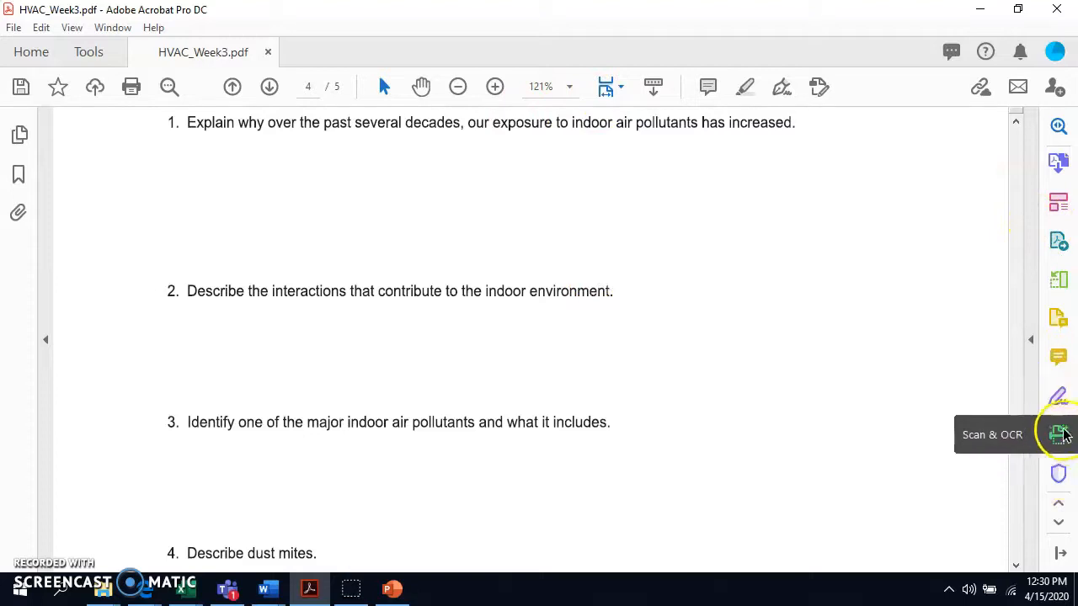
{"action": "left_click", "coordinate": [1052, 127]}
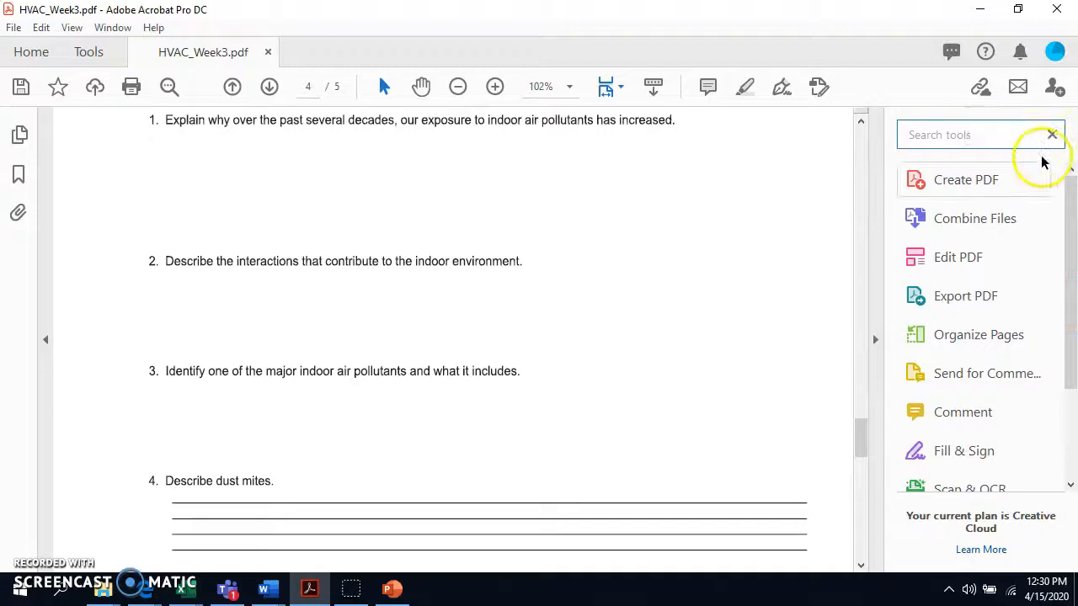
{"action": "left_click_drag", "start_coordinate": [1071, 294], "coordinate": [1074, 343]}
{"action": "left_click", "coordinate": [977, 488]}
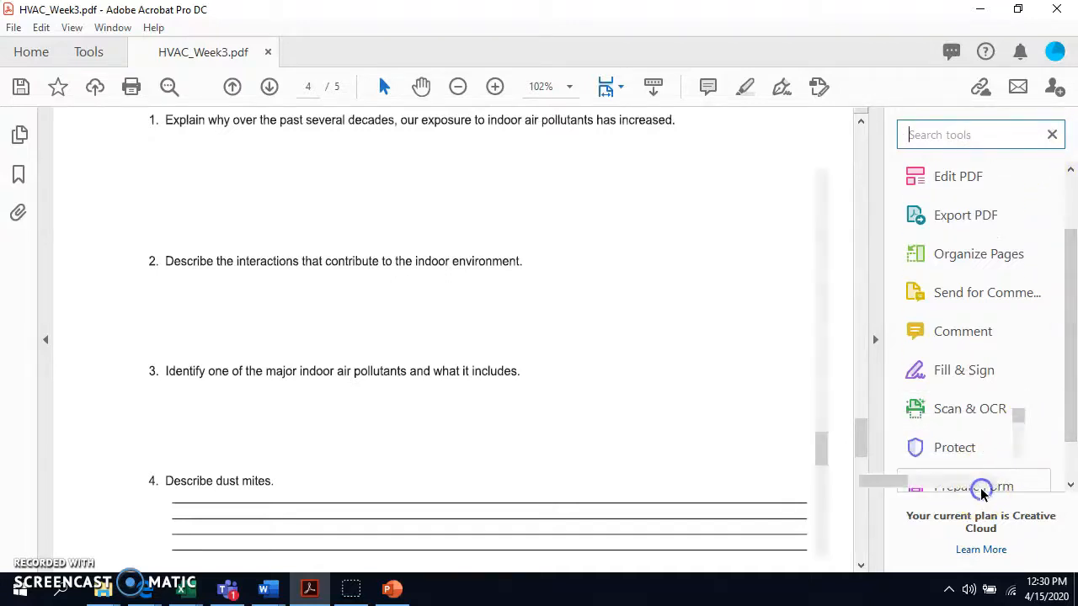
- Add a text field in the blank space under question 1, nearly as wide as the page text and reaching down to question 2
{"action": "scroll", "coordinate": [261, 224], "scroll_direction": "up", "scroll_amount": 3}
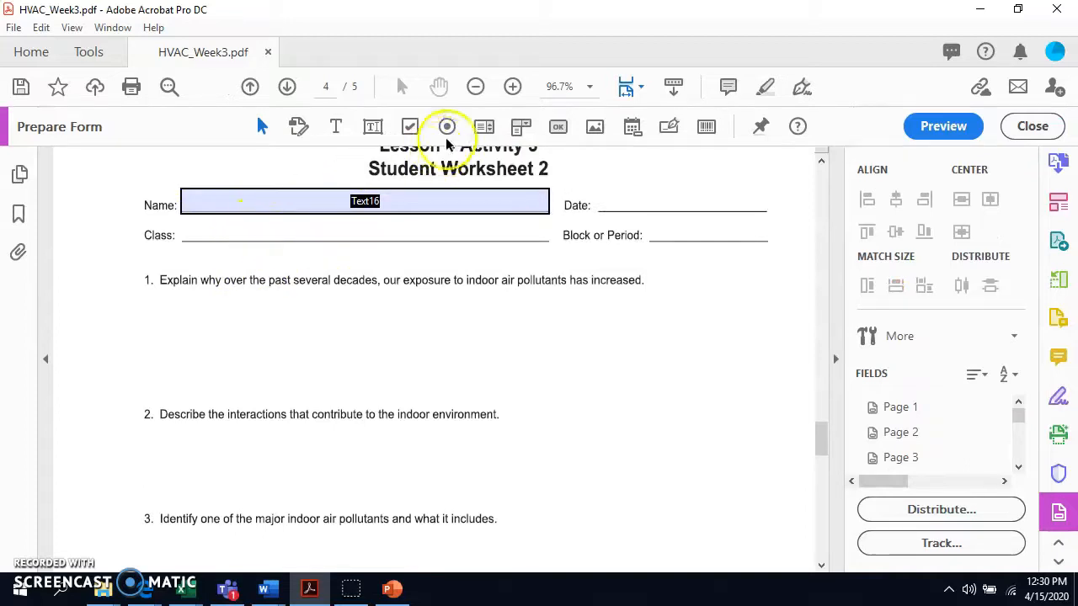
{"action": "left_click", "coordinate": [372, 126]}
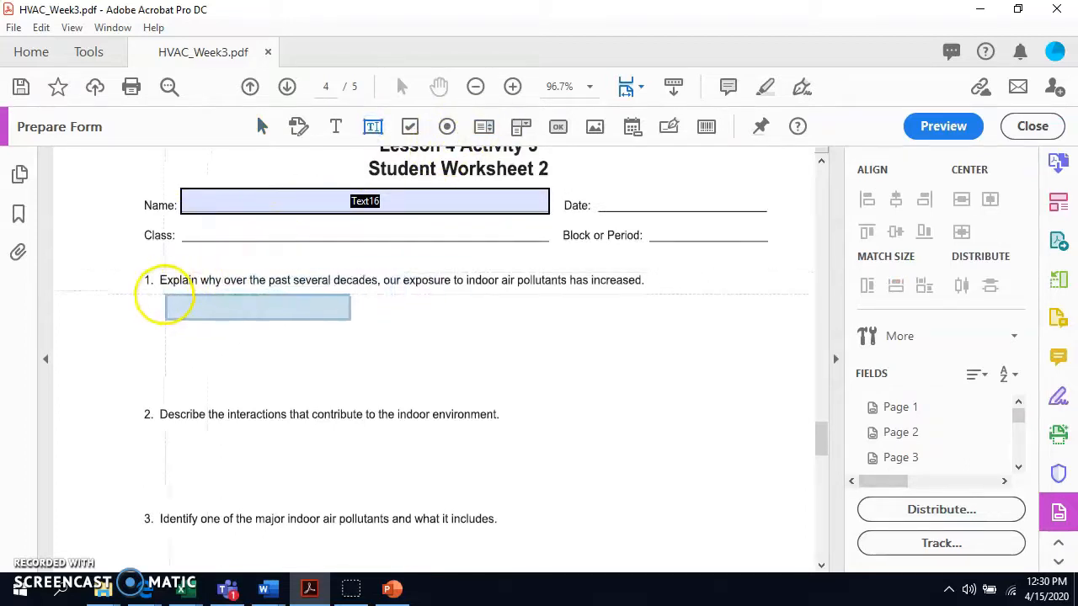
{"action": "left_click", "coordinate": [173, 295]}
{"action": "left_click_drag", "start_coordinate": [341, 311], "coordinate": [755, 322]}
{"action": "left_click_drag", "start_coordinate": [460, 330], "coordinate": [463, 396]}
- Add a text field under question 2 and enlarge it to fill the blank space above question 3
{"action": "scroll", "coordinate": [472, 396], "scroll_direction": "down", "scroll_amount": 2}
{"action": "left_click", "coordinate": [373, 127]}
{"action": "left_click", "coordinate": [163, 346]}
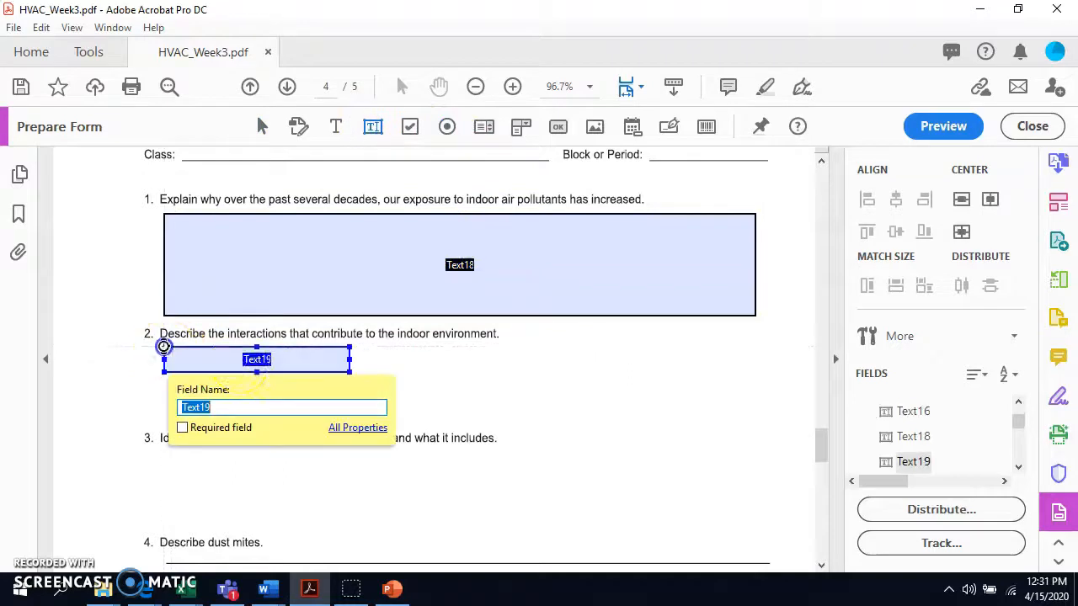
{"action": "left_click_drag", "start_coordinate": [261, 375], "coordinate": [257, 425]}
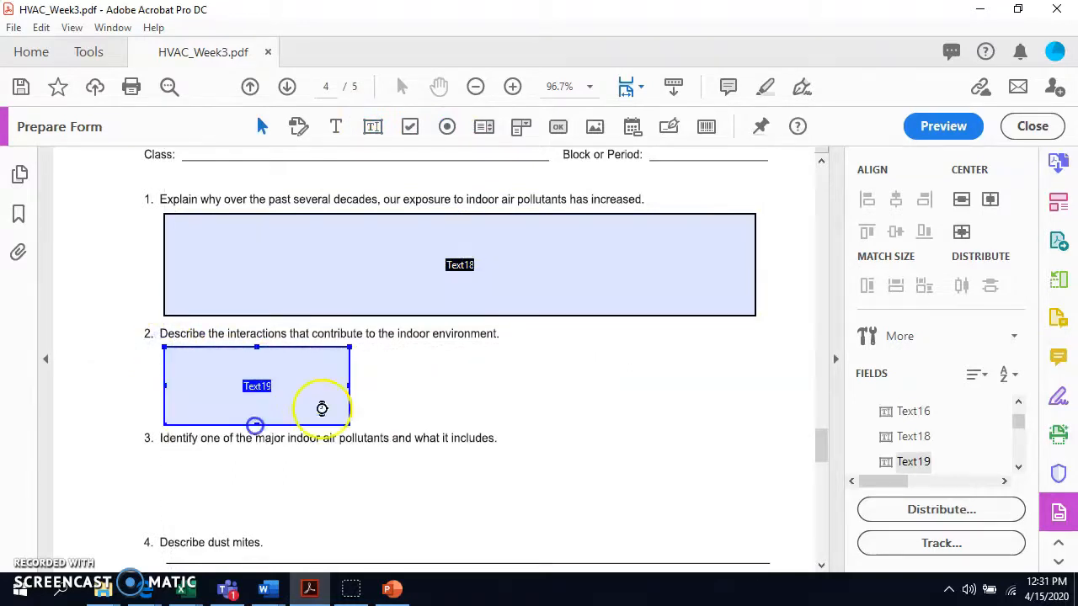
{"action": "left_click_drag", "start_coordinate": [345, 386], "coordinate": [760, 386]}
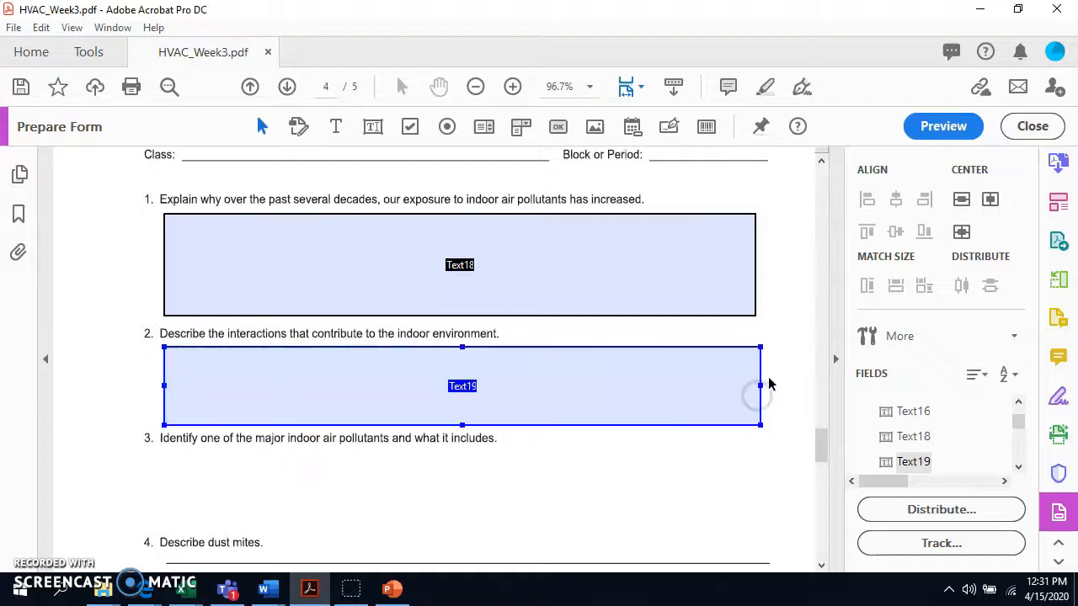
{"action": "left_click", "coordinate": [807, 409]}
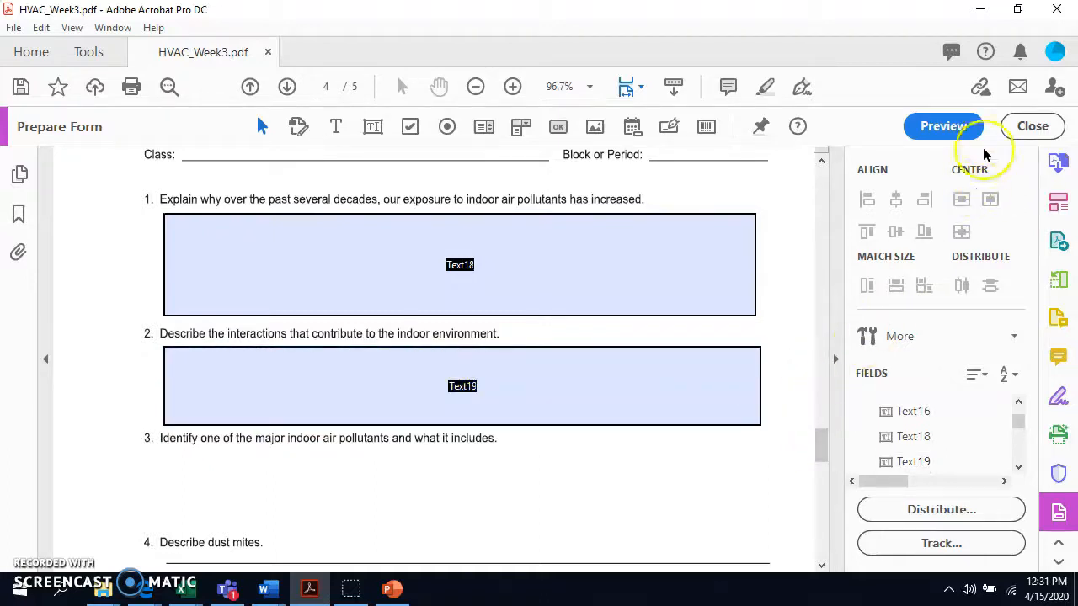
- Preview the form, enter the sample text hhkhkhkh in question 1's answer field, and hide the navigation pane
{"action": "left_click", "coordinate": [946, 128]}
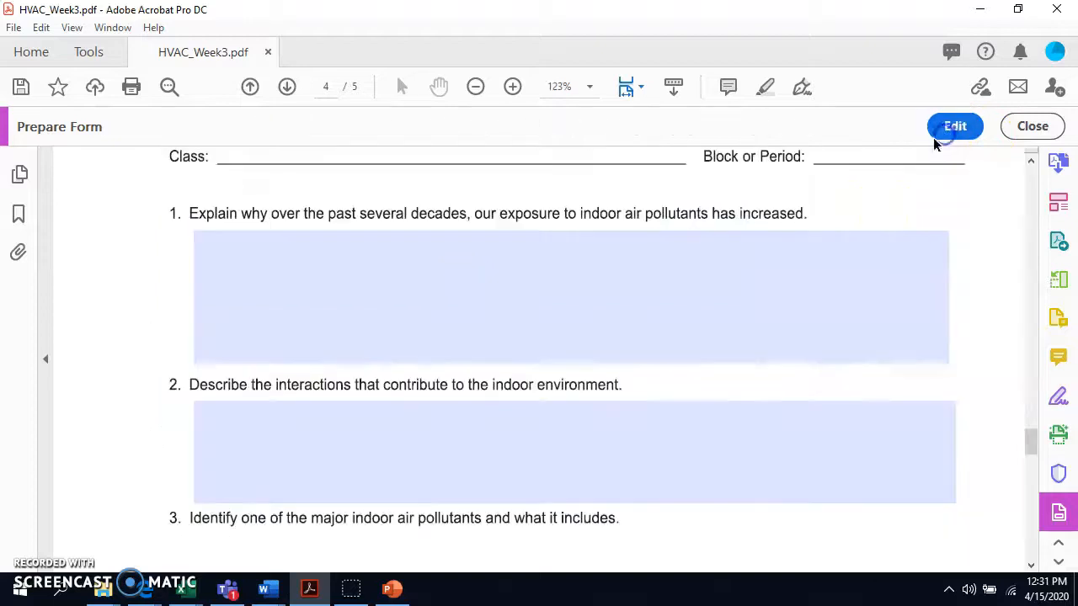
{"action": "left_click", "coordinate": [344, 273]}
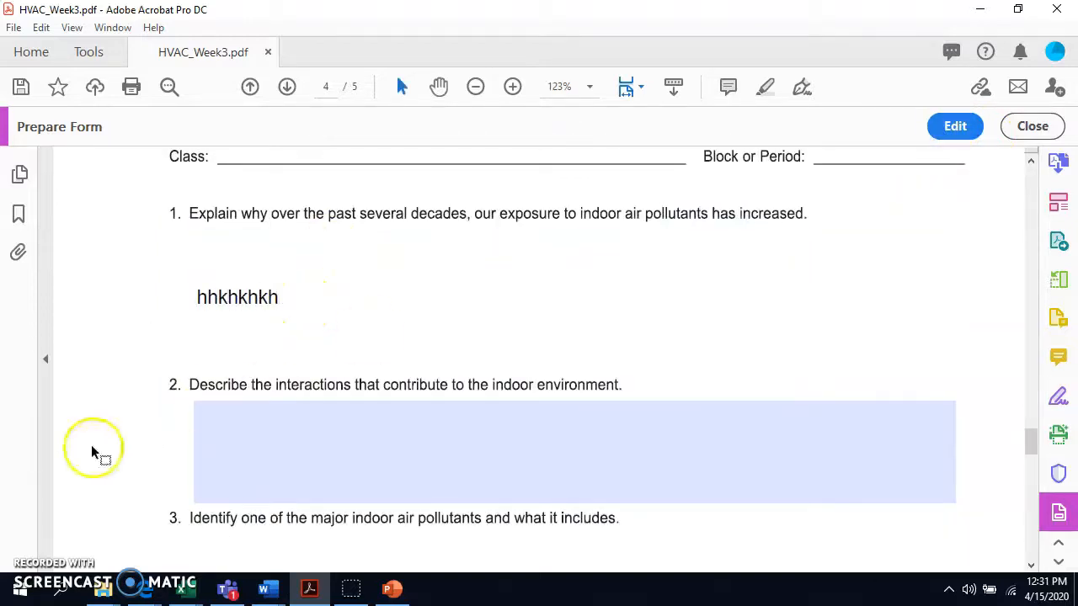
{"action": "left_click", "coordinate": [42, 434]}
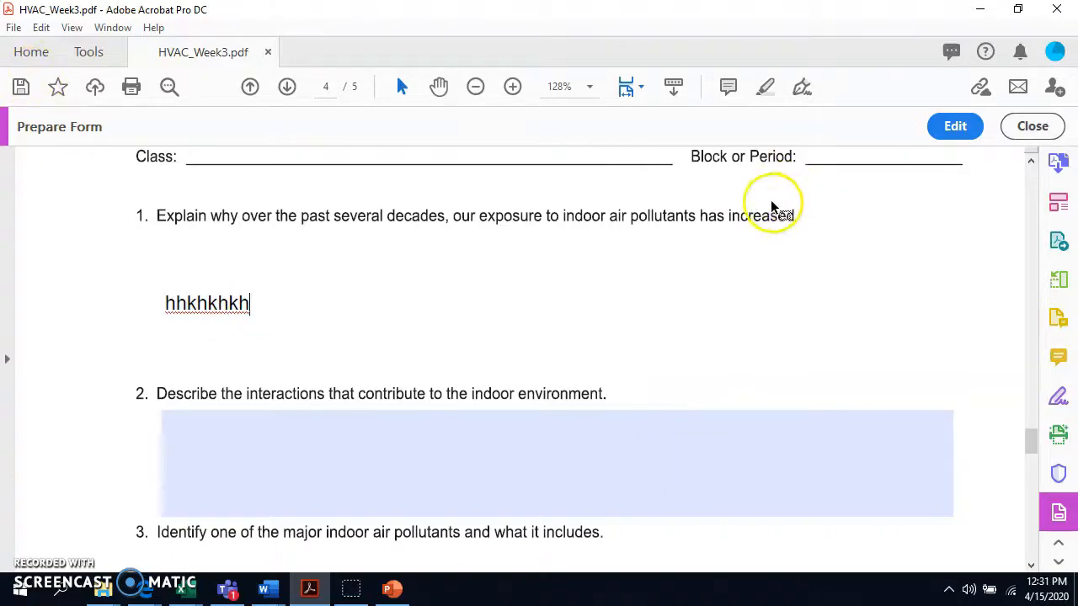
- Open the recent file HVAC_Week2(Type in Document).pdf and go to the bordered answer boxes on page 14
{"action": "left_click", "coordinate": [13, 27]}
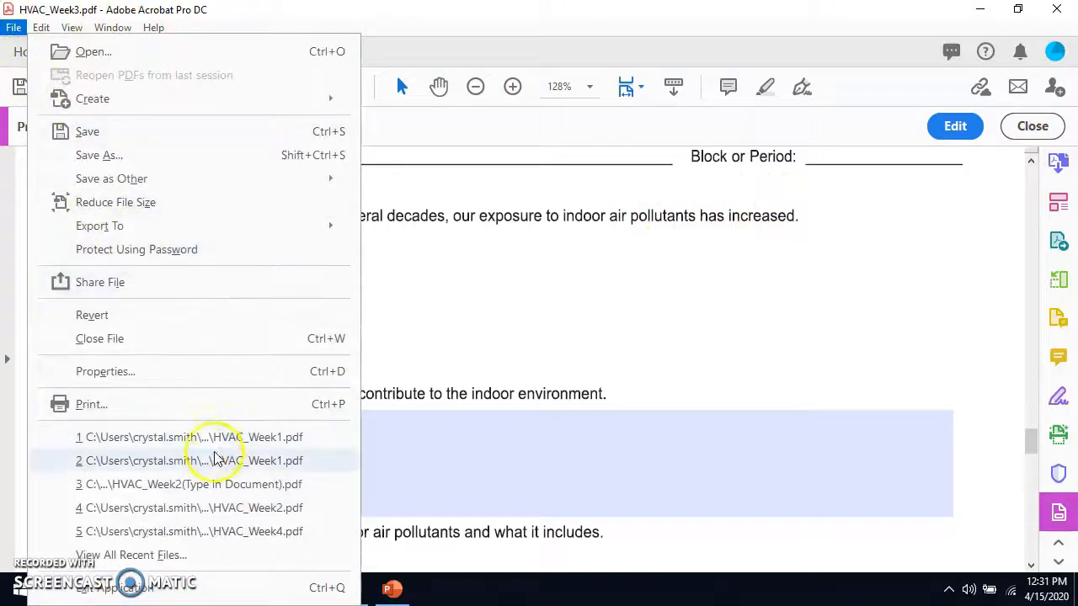
{"action": "left_click", "coordinate": [212, 484]}
{"action": "scroll", "coordinate": [431, 458], "scroll_direction": "down", "scroll_amount": 3}
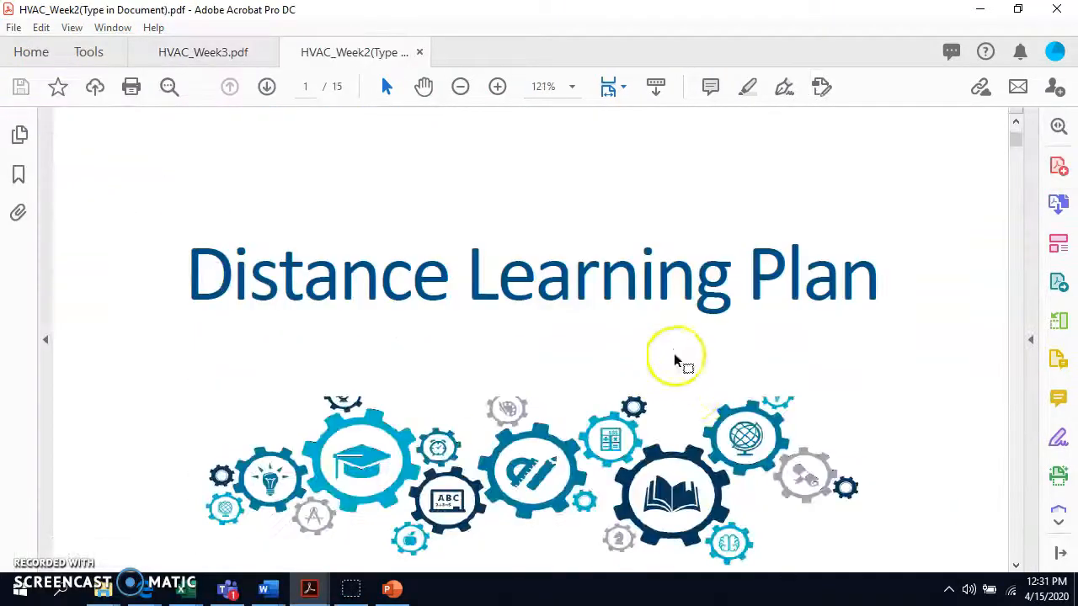
{"action": "left_click_drag", "start_coordinate": [1013, 143], "coordinate": [1054, 523]}
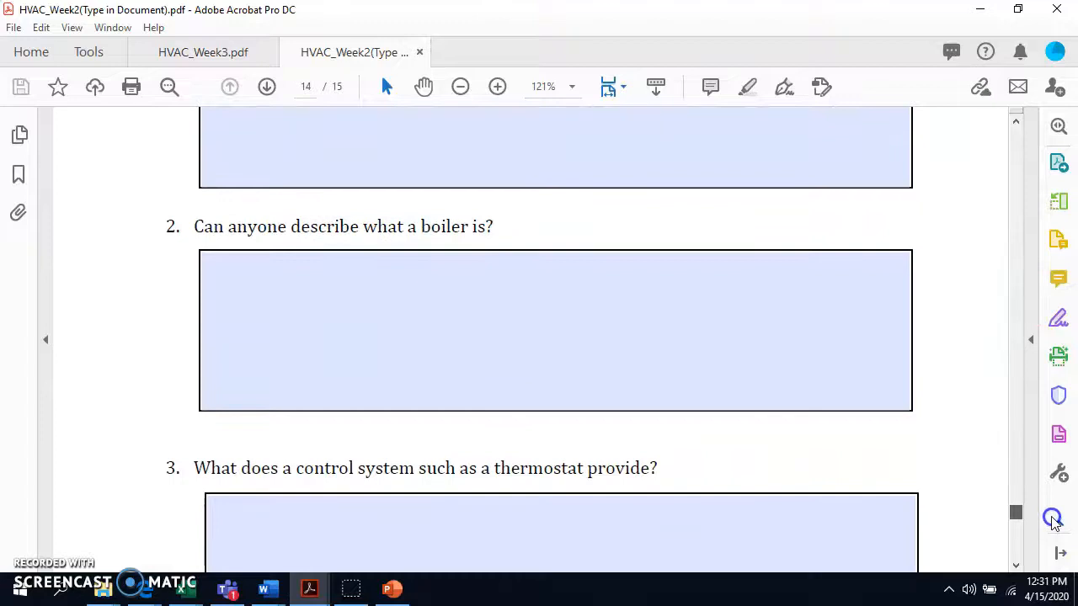